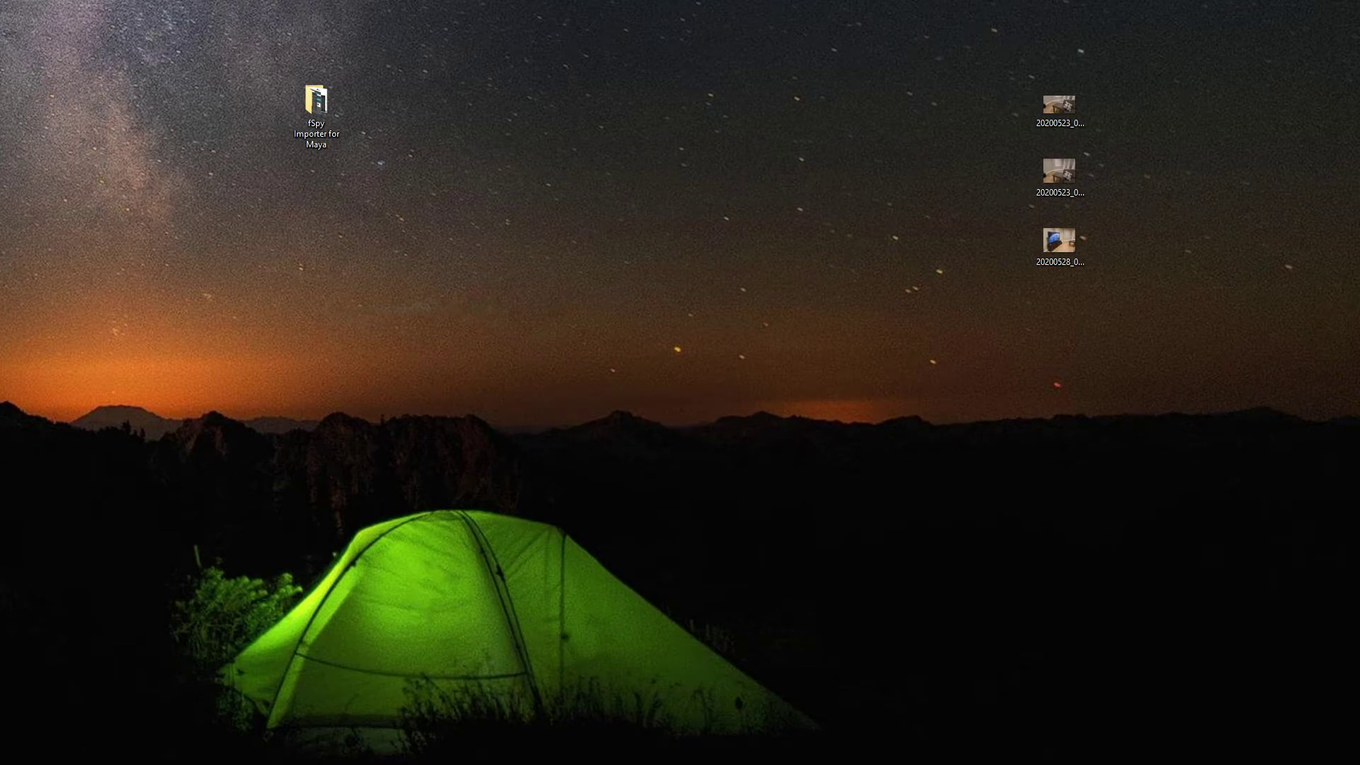
pyautogui.click(316, 106)
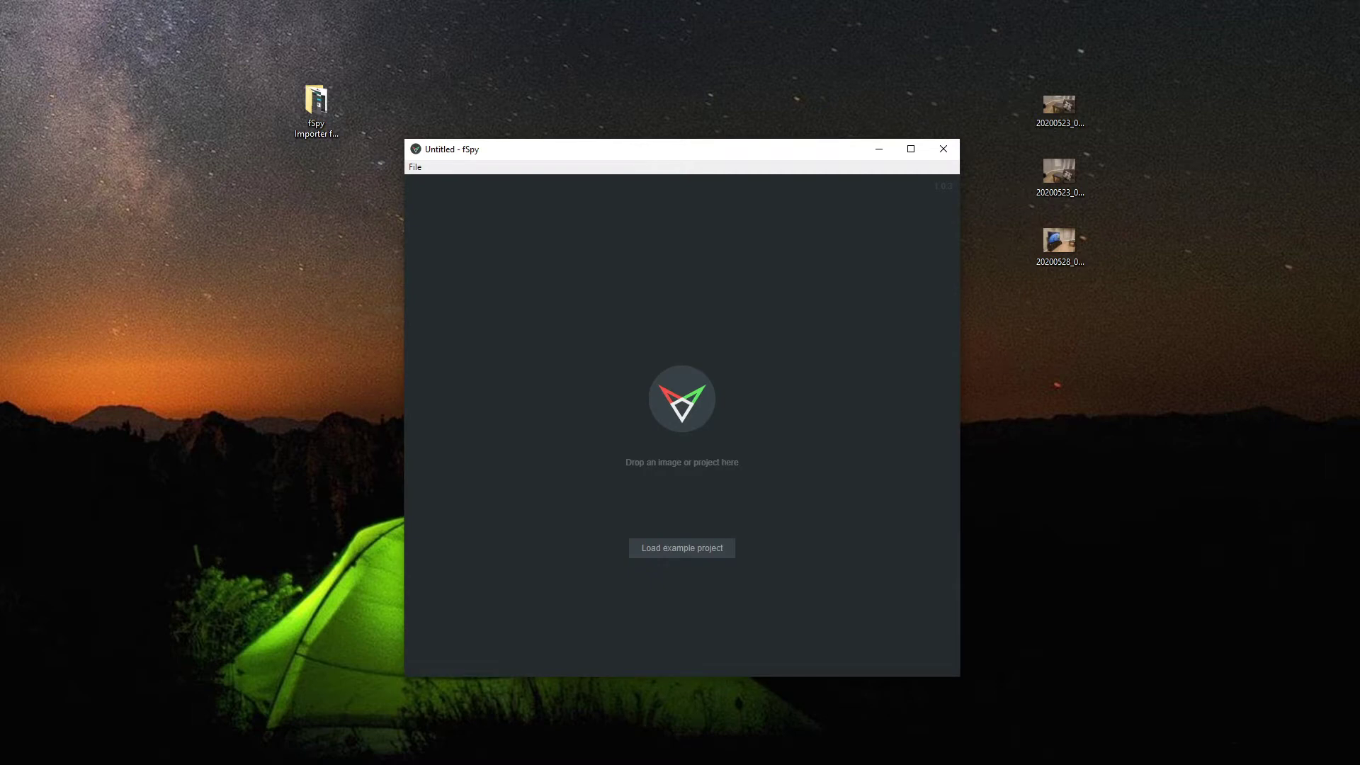
pyautogui.click(1060, 111)
pyautogui.moveTo(1024, 147); pyautogui.dragTo(1126, 313)
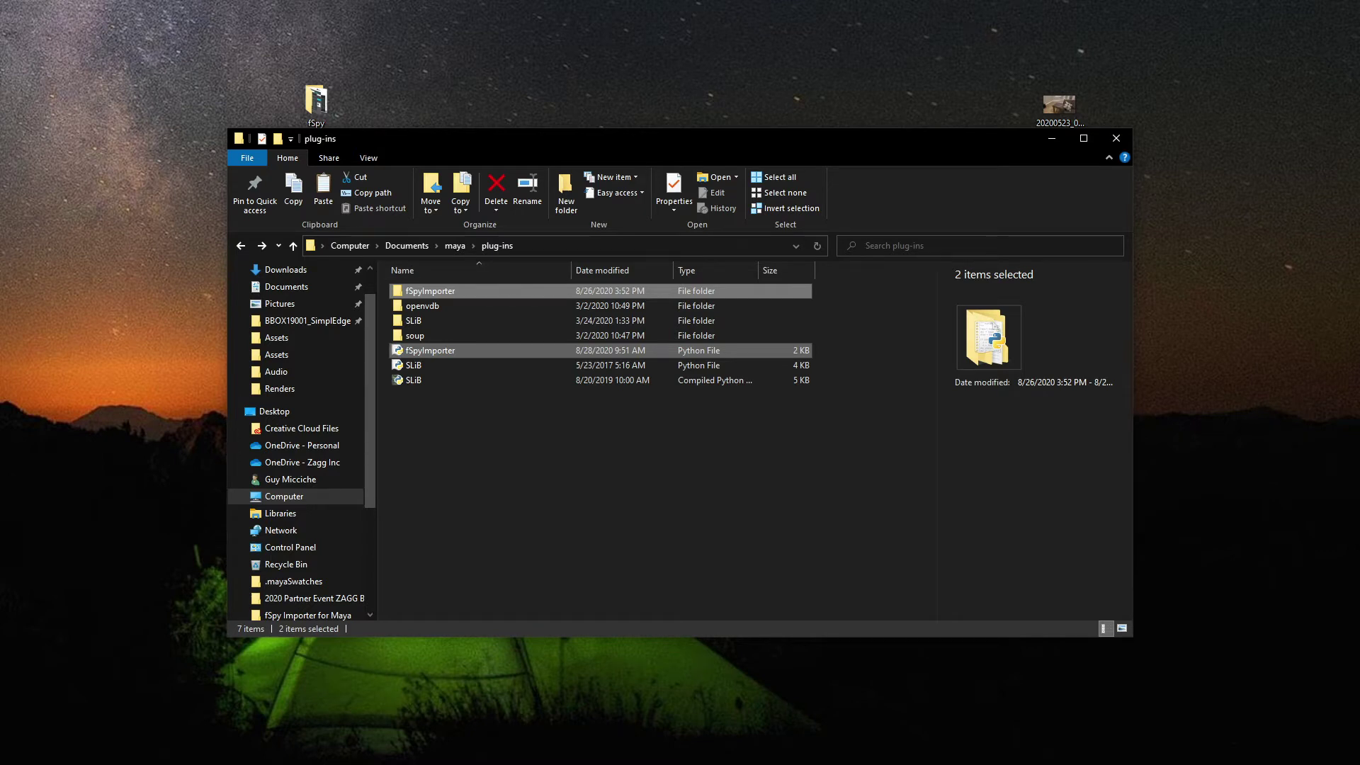
# Switch from the Maya plug-ins folder to Maya and enable automatic loading of the fSpyImporter.py plug-in
pyautogui.click(567, 246)
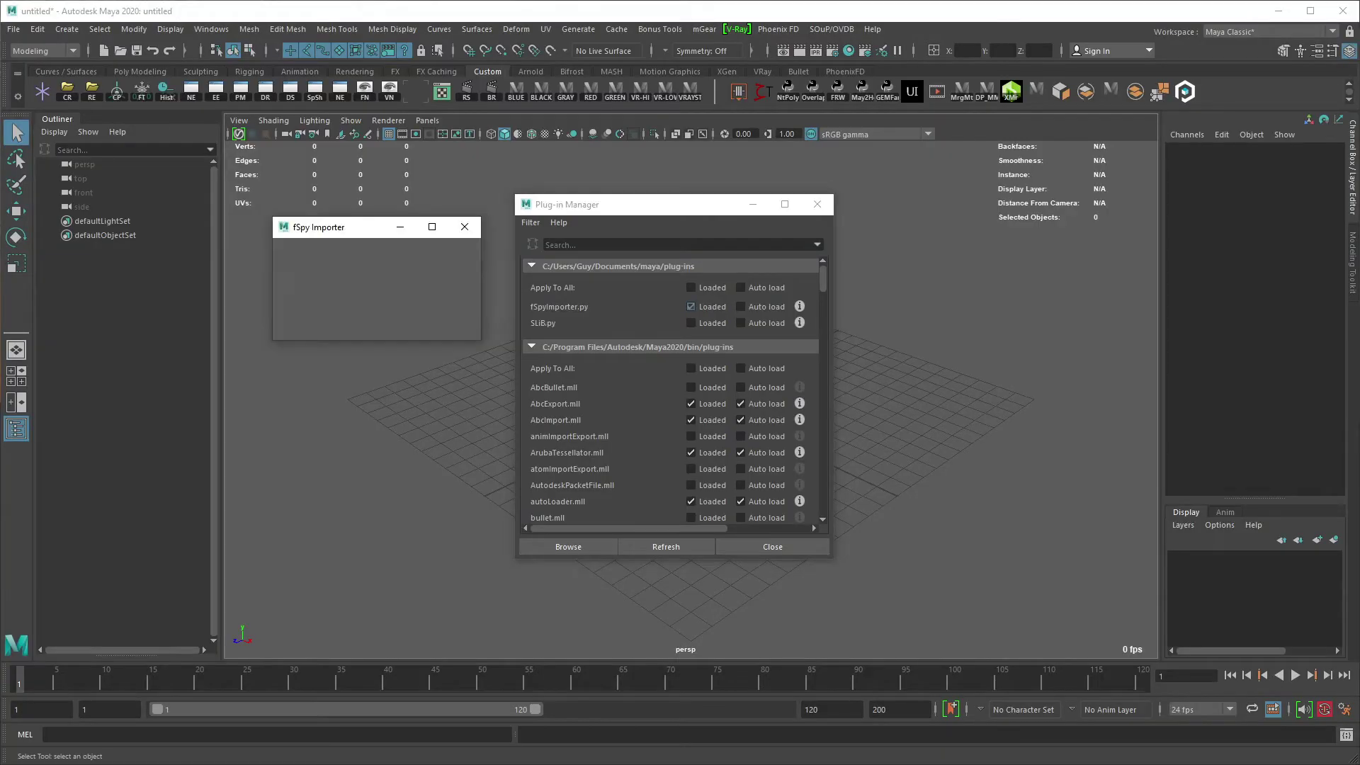
pyautogui.click(740, 306)
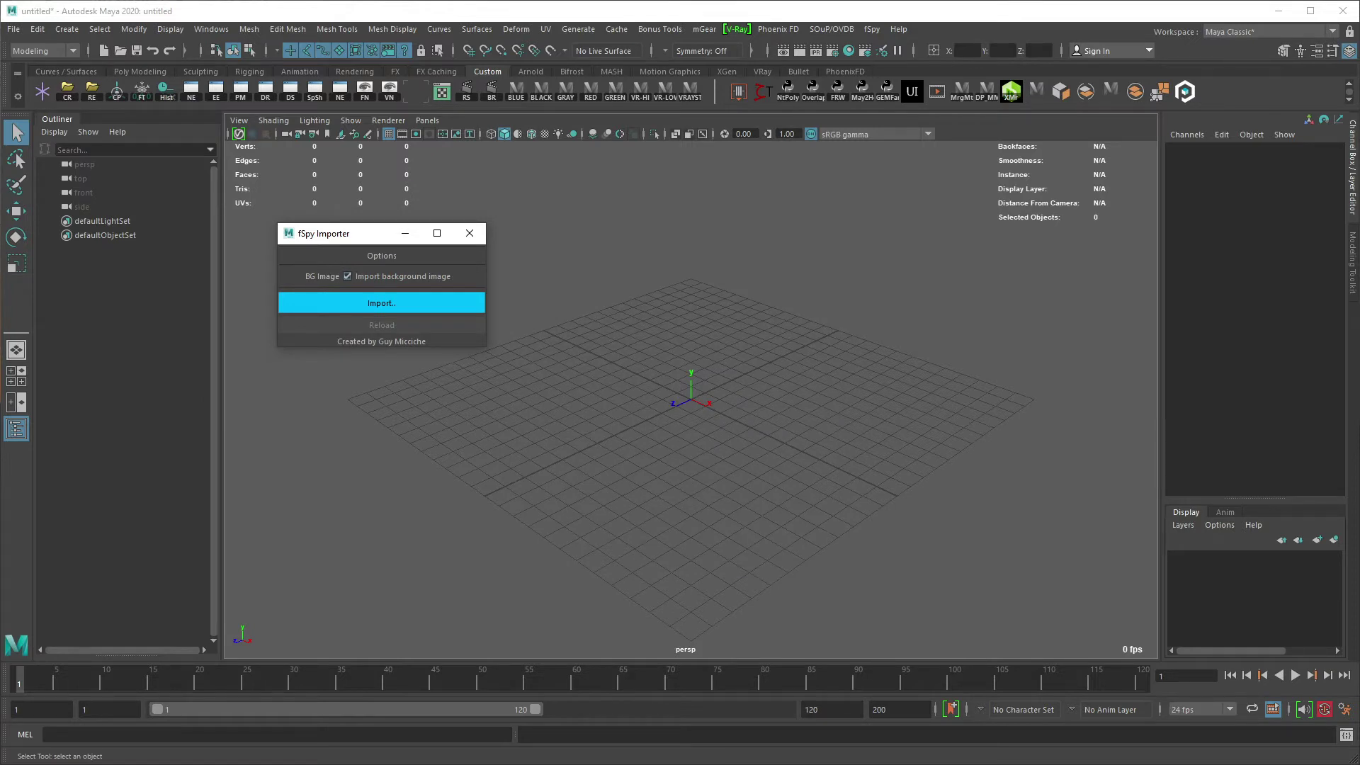
pyautogui.click(381, 302)
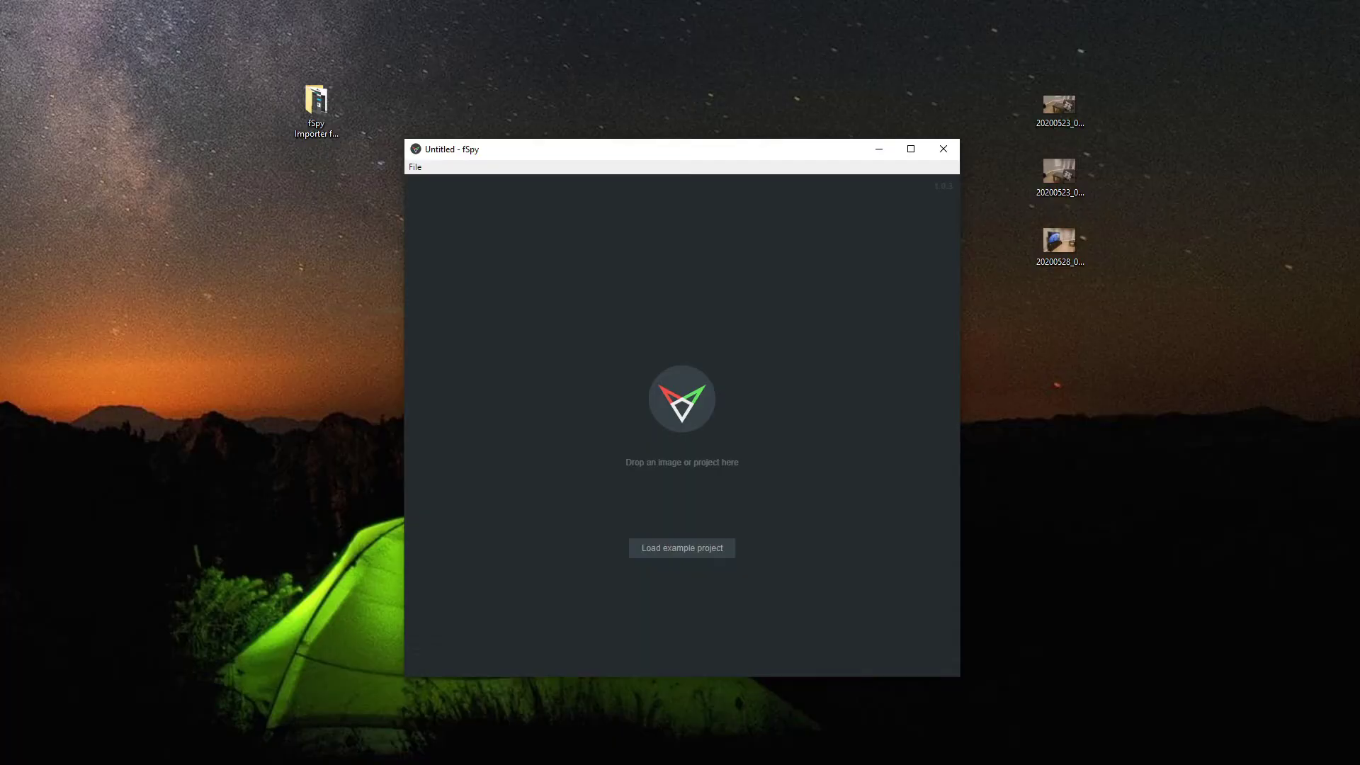
# Load the desktop image 20200523_010639_16x9 into fSpy and turn off image dimming
pyautogui.click(1060, 106)
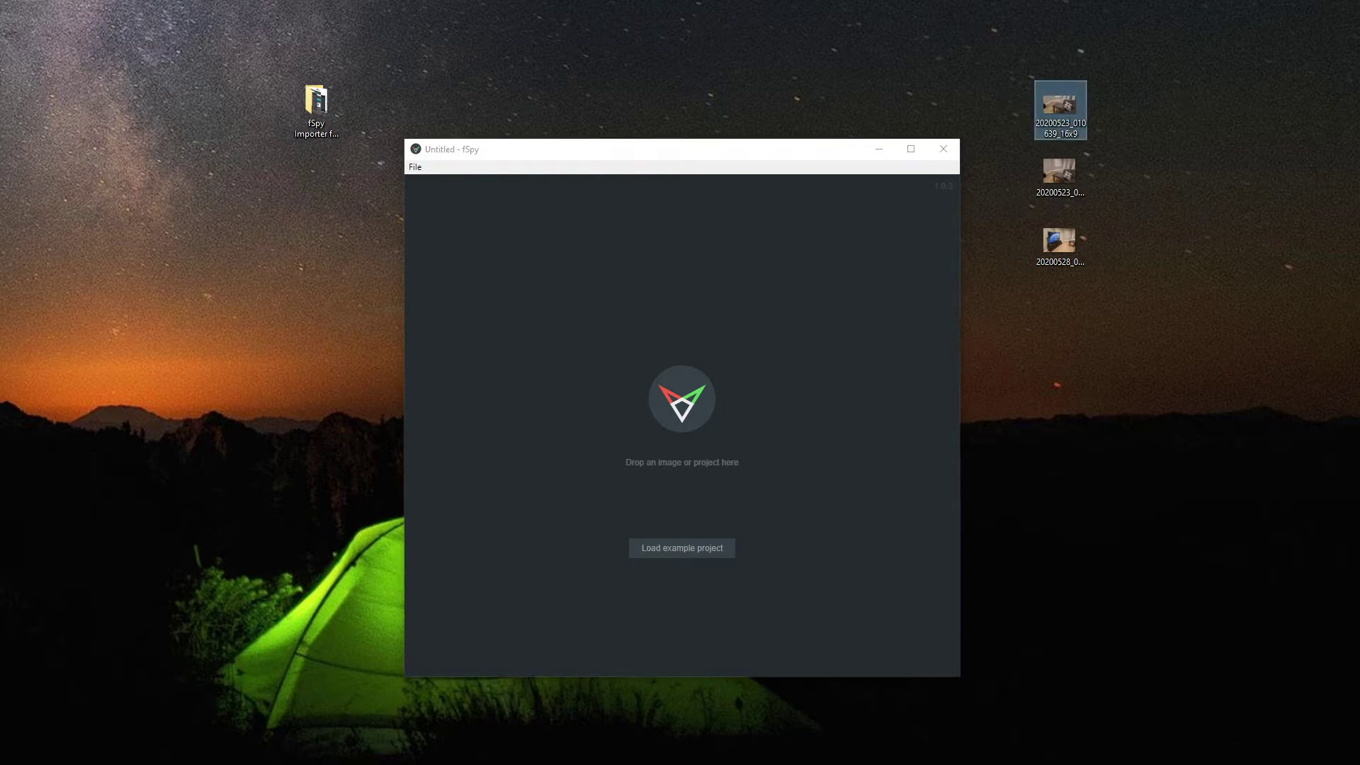
pyautogui.moveTo(1066, 106); pyautogui.dragTo(607, 350)
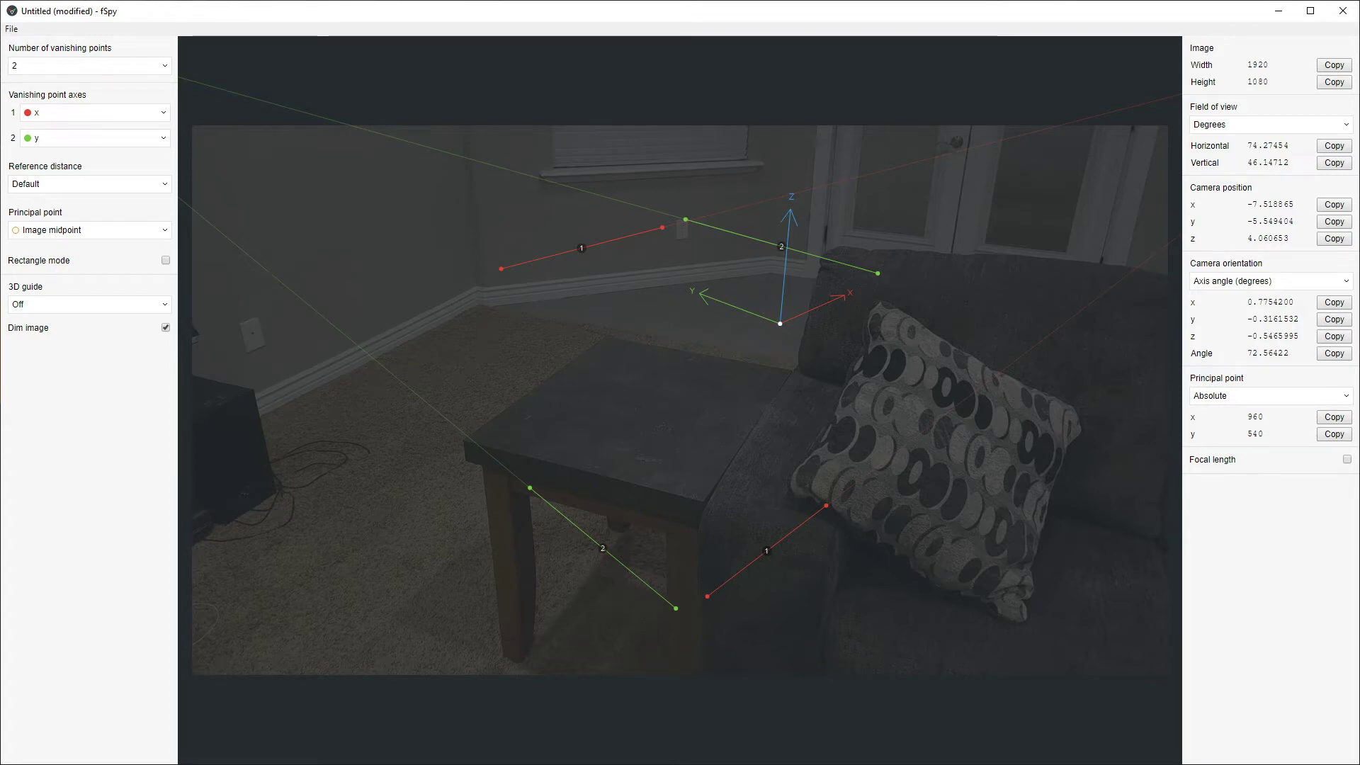
pyautogui.click(165, 328)
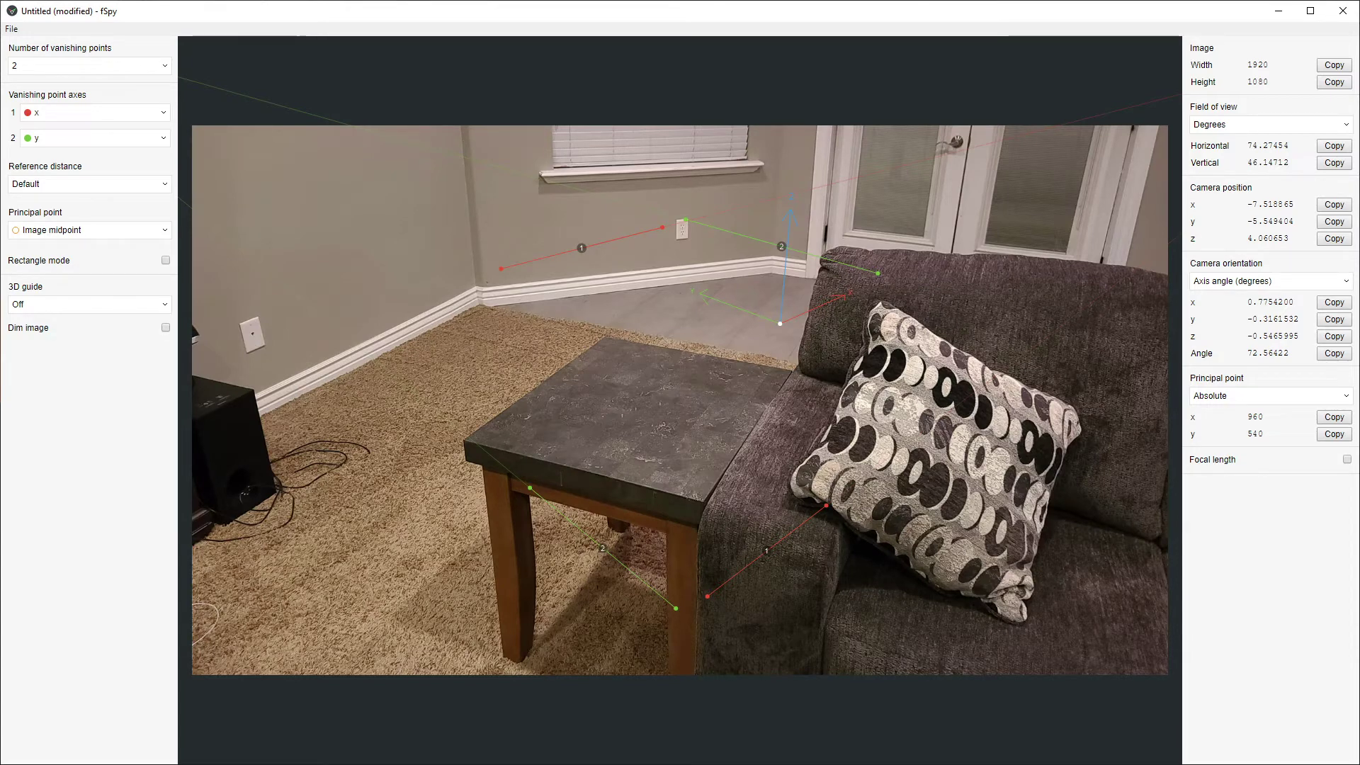
pyautogui.click(95, 112)
pyautogui.click(95, 112)
pyautogui.click(95, 137)
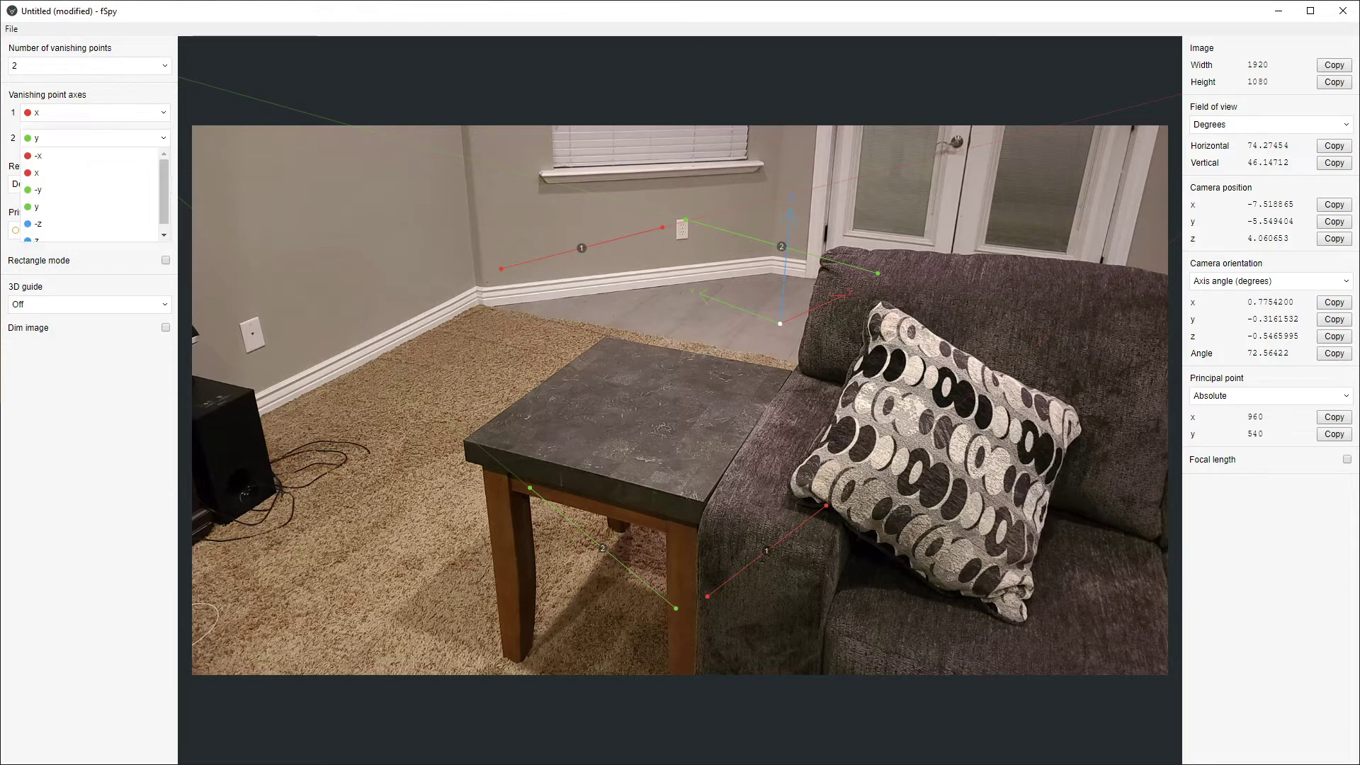
pyautogui.press('Escape')
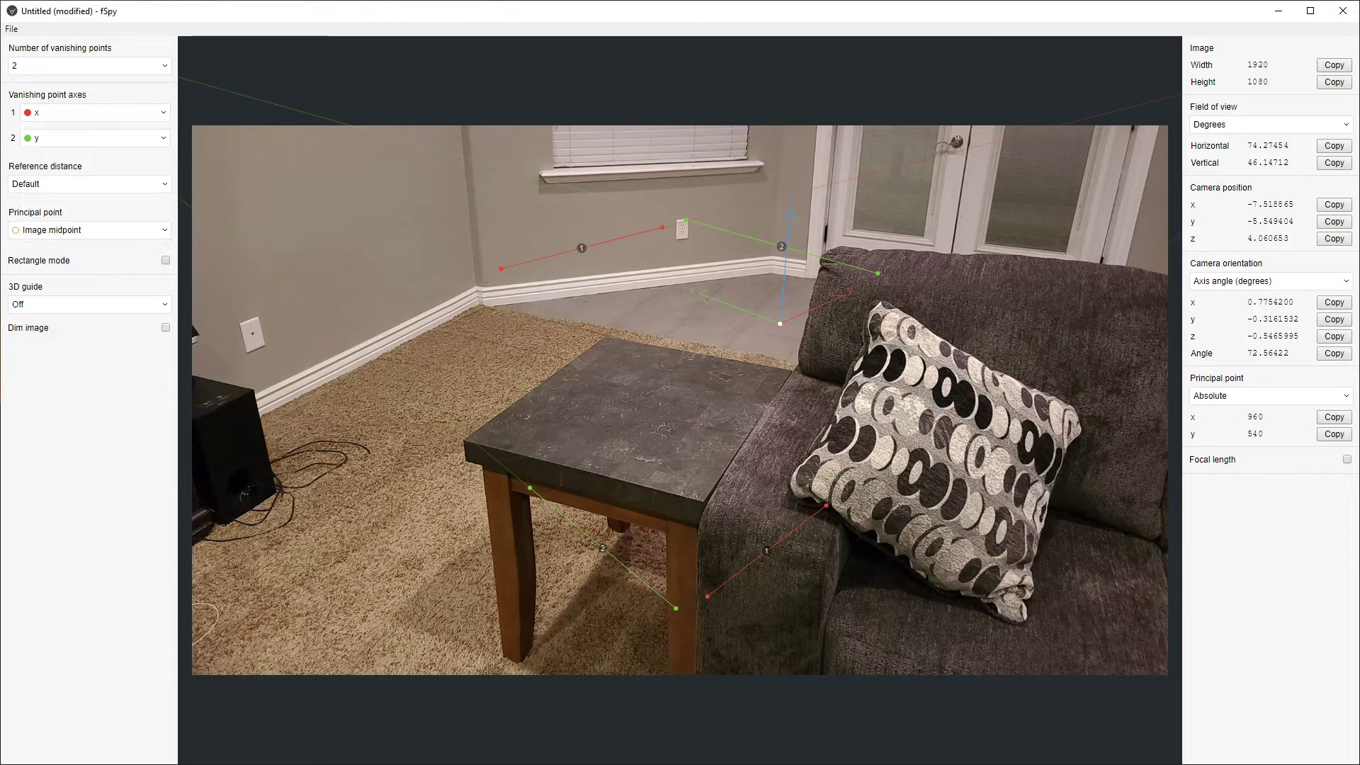
# Enable the focal length settings and align both x-axis vanishing lines with the two receding side edges of the tabletop
pyautogui.click(1347, 459)
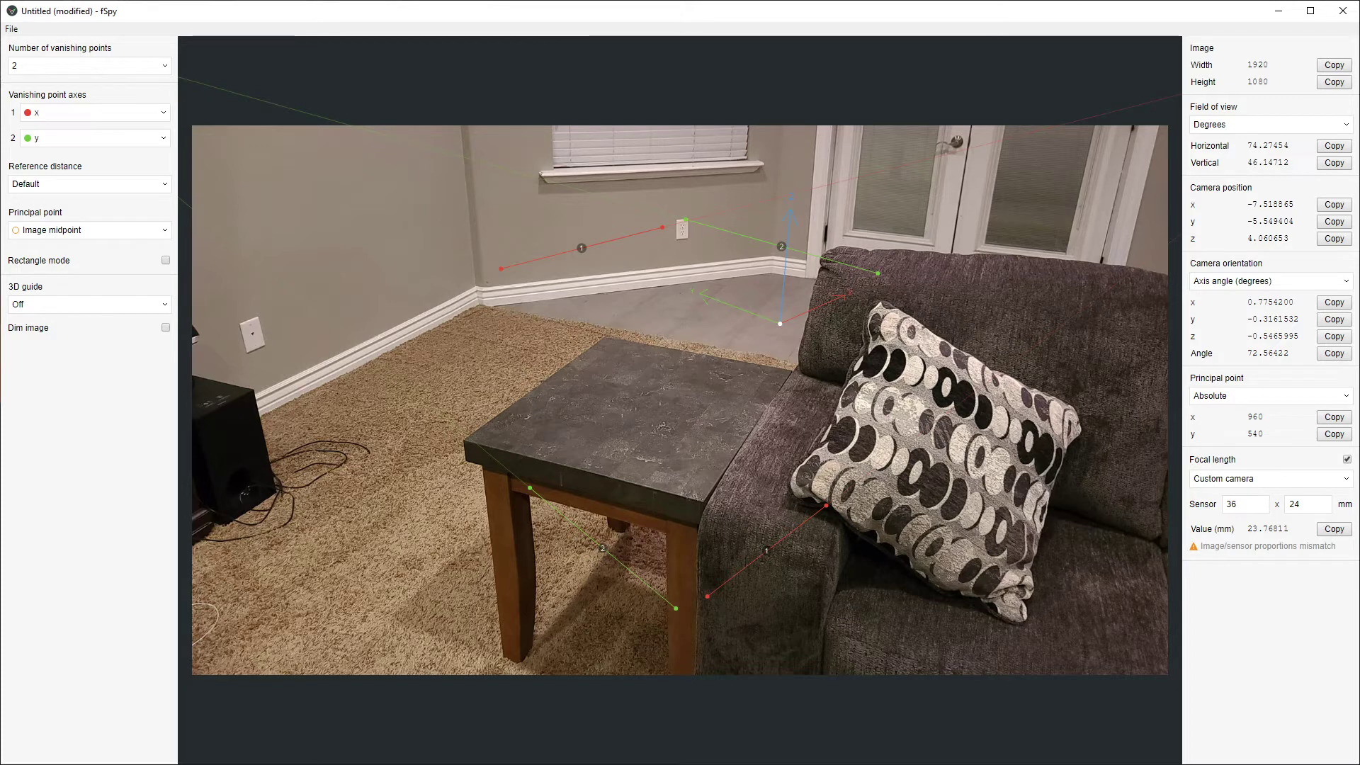
pyautogui.moveTo(826, 505); pyautogui.dragTo(778, 409)
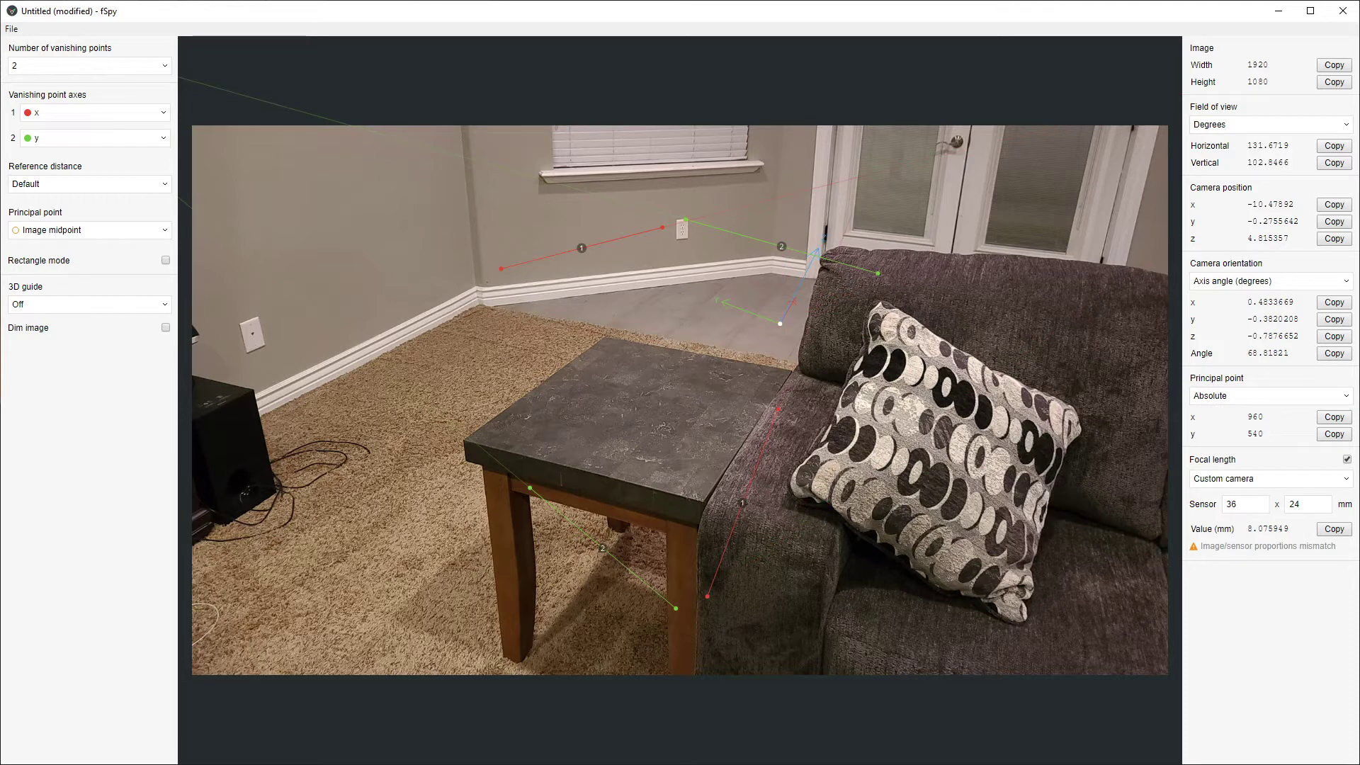
pyautogui.moveTo(501, 268); pyautogui.dragTo(471, 434)
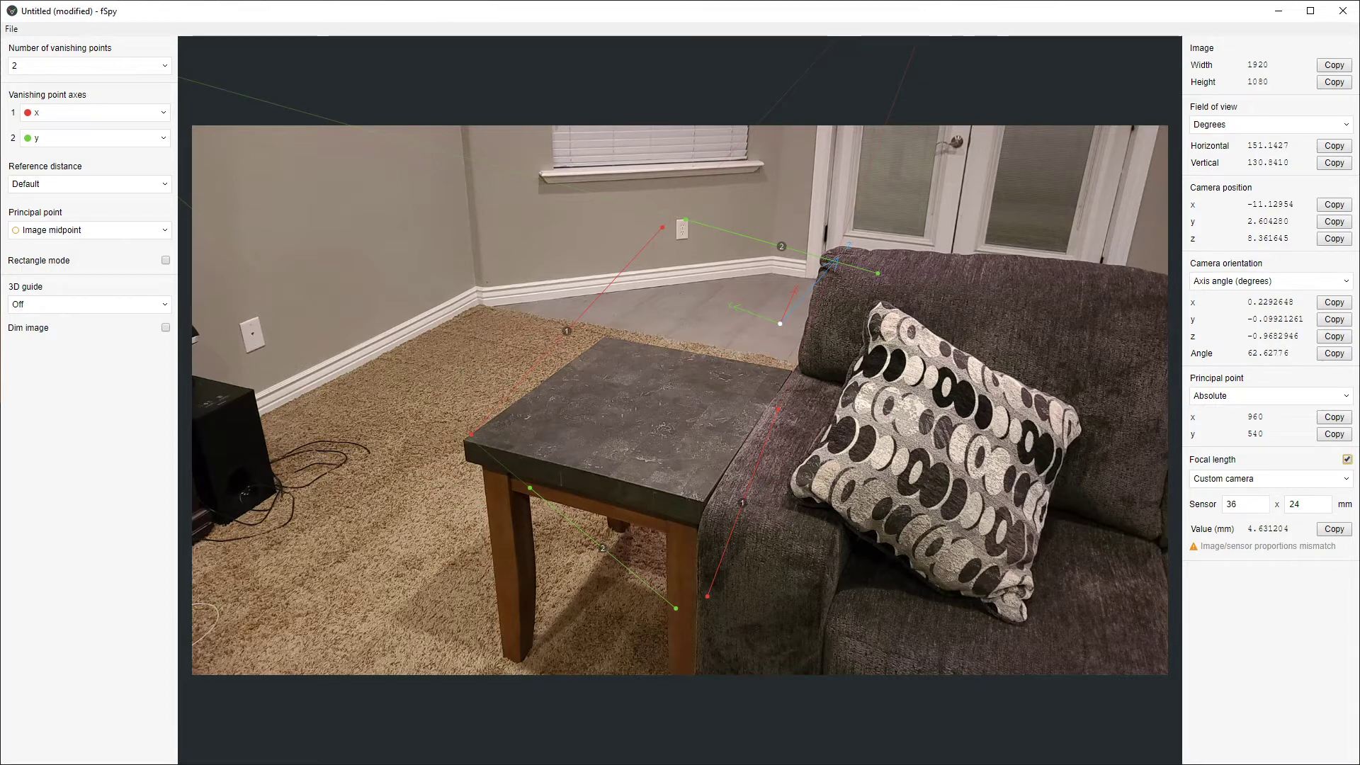
pyautogui.moveTo(663, 227); pyautogui.dragTo(588, 347)
pyautogui.moveTo(778, 409); pyautogui.dragTo(788, 377)
pyautogui.moveTo(708, 596); pyautogui.dragTo(707, 495)
# Try aligning the two y-axis vanishing lines vertically along the table's front legs
pyautogui.moveTo(530, 487); pyautogui.dragTo(485, 490)
pyautogui.moveTo(676, 607); pyautogui.dragTo(502, 652)
pyautogui.keyDown('shift'); pyautogui.moveTo(686, 219); pyautogui.dragTo(666, 537); pyautogui.keyUp('shift')
pyautogui.moveTo(878, 273); pyautogui.dragTo(668, 642)
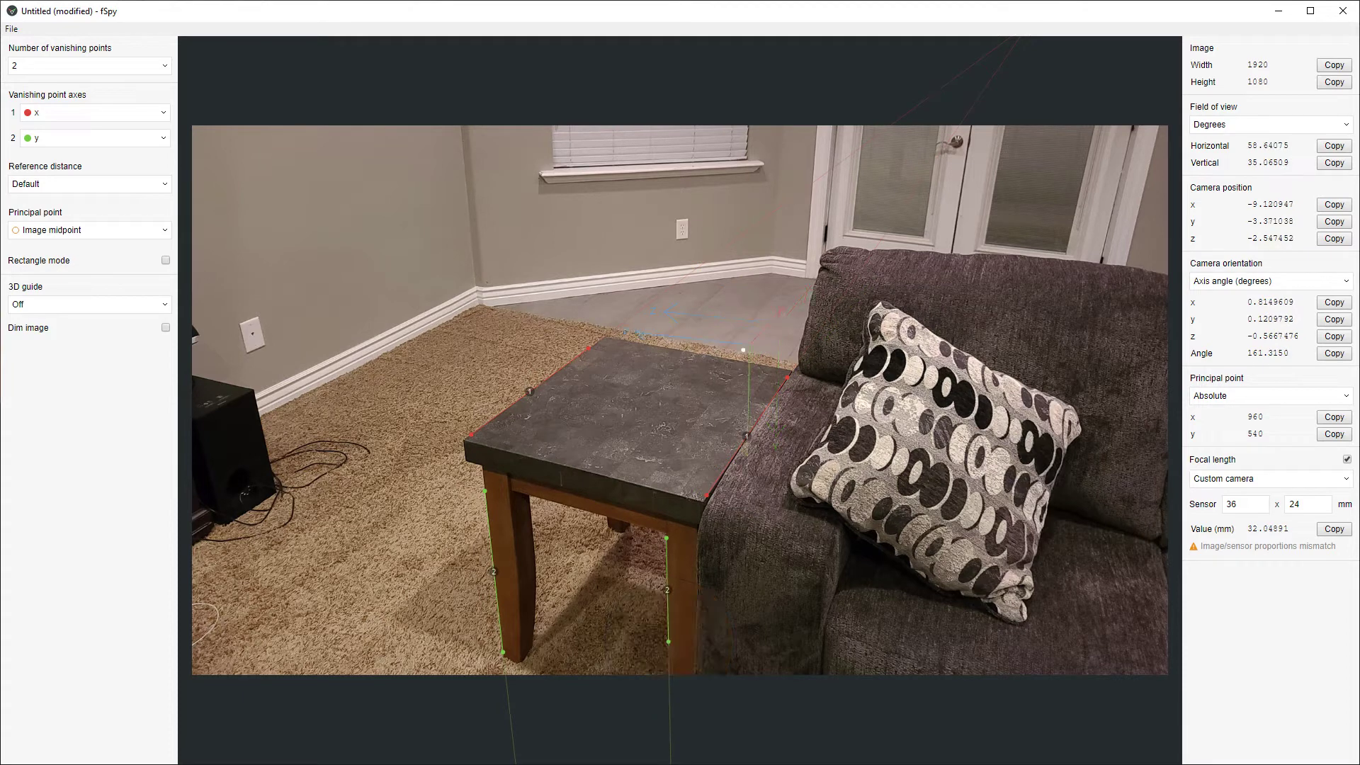
# Place the origin on the tabletop's near corner beside the sofa and set the second vanishing point axis to z
pyautogui.moveTo(700, 371); pyautogui.dragTo(706, 500)
pyautogui.click(95, 138)
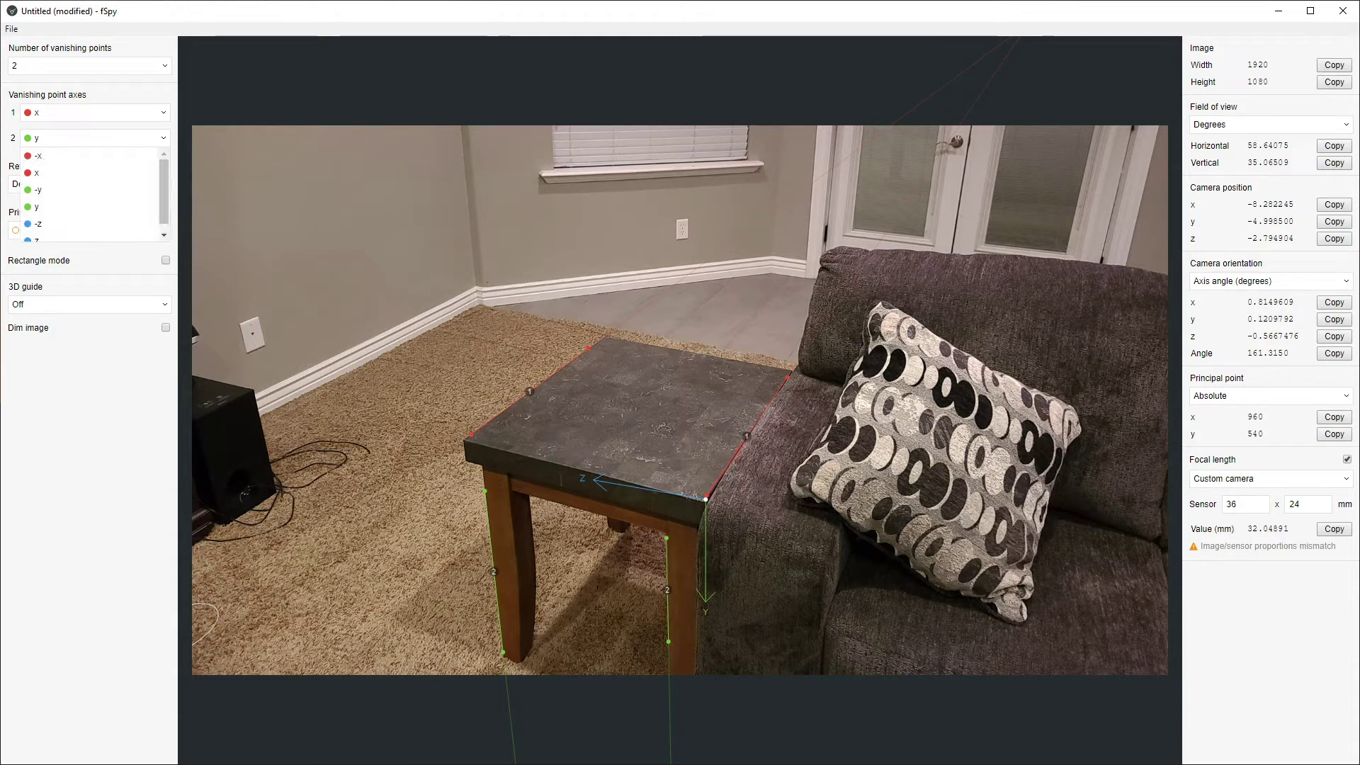
pyautogui.click(37, 239)
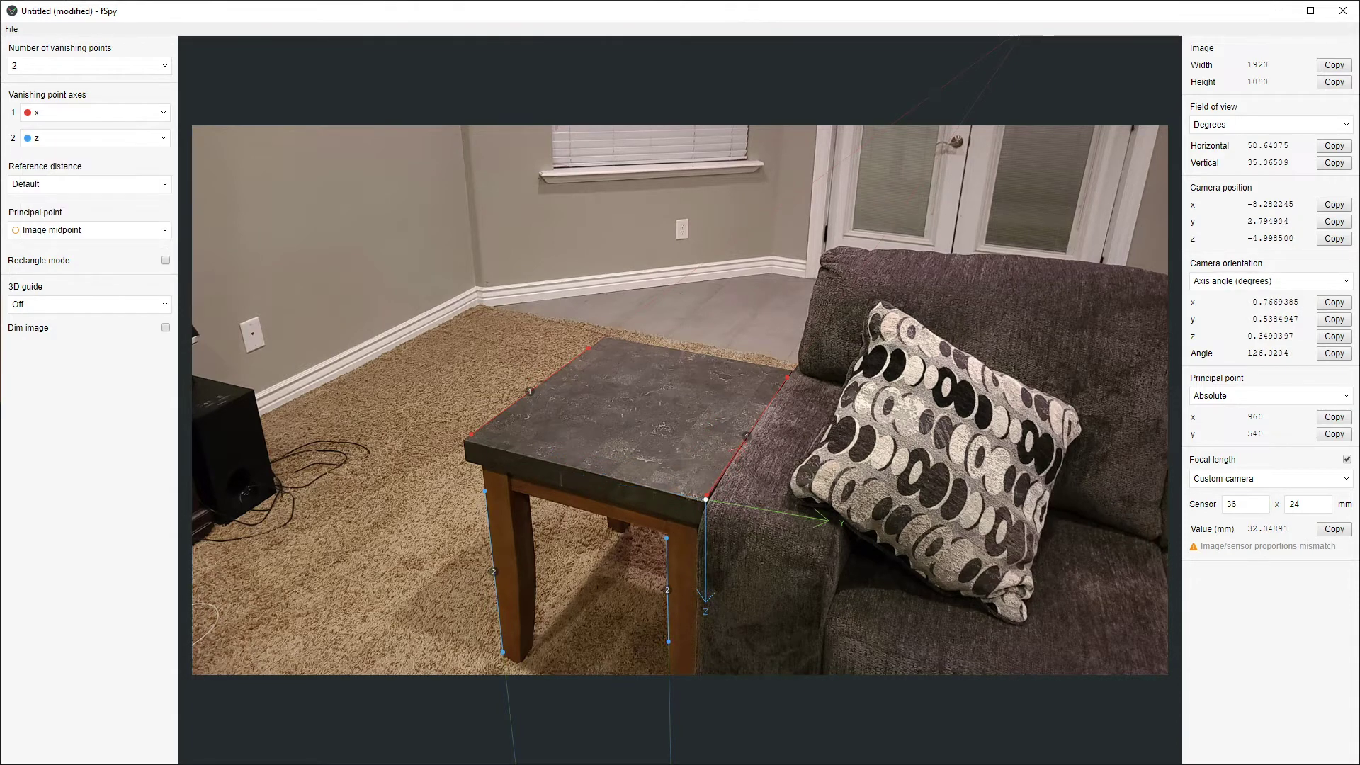
# Align the two z-axis vanishing lines with the tabletop's front and back edges and try the origin at other points on the tabletop
pyautogui.moveTo(485, 491); pyautogui.dragTo(472, 442)
pyautogui.moveTo(502, 651); pyautogui.dragTo(667, 491)
pyautogui.moveTo(666, 538); pyautogui.dragTo(613, 338)
pyautogui.moveTo(668, 641); pyautogui.dragTo(782, 368)
pyautogui.moveTo(706, 499); pyautogui.dragTo(643, 440)
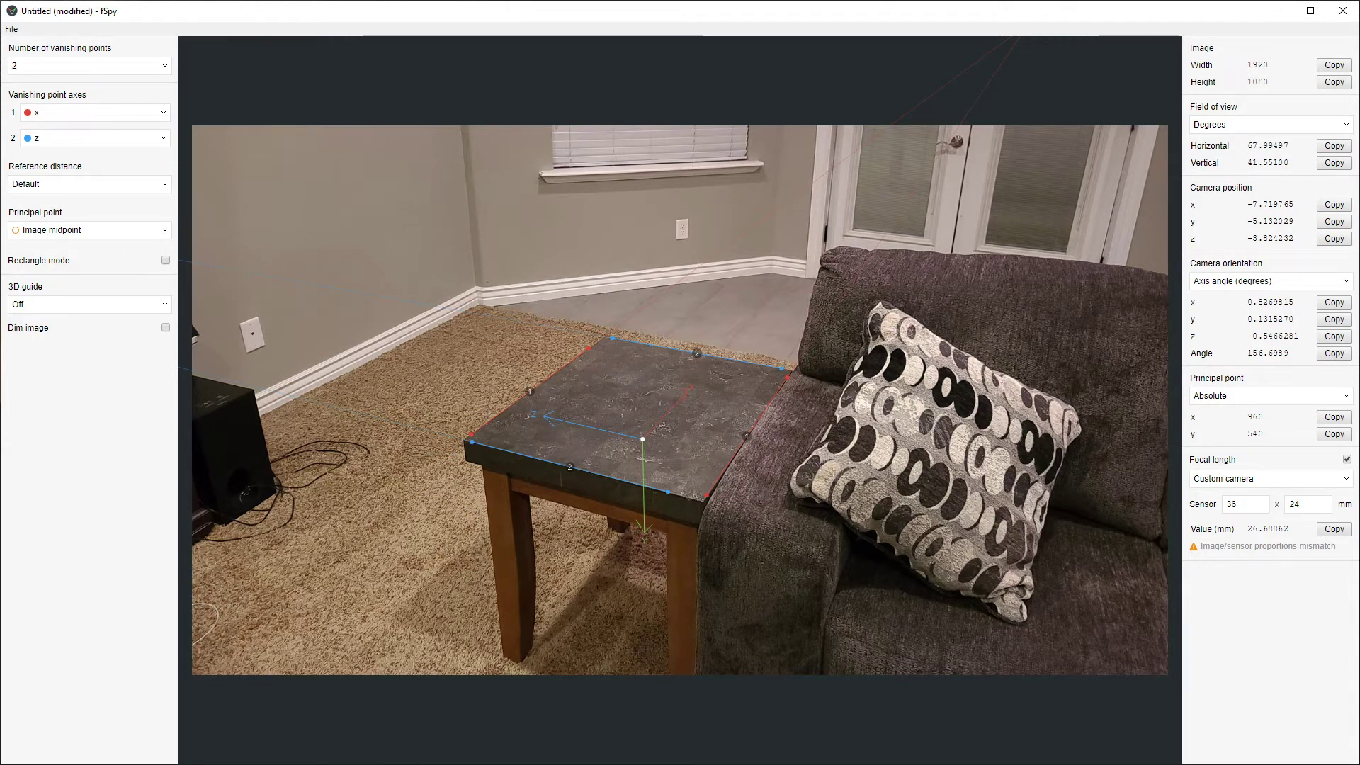
# Save the project to the Desktop under the file name fspy1
pyautogui.click(11, 29)
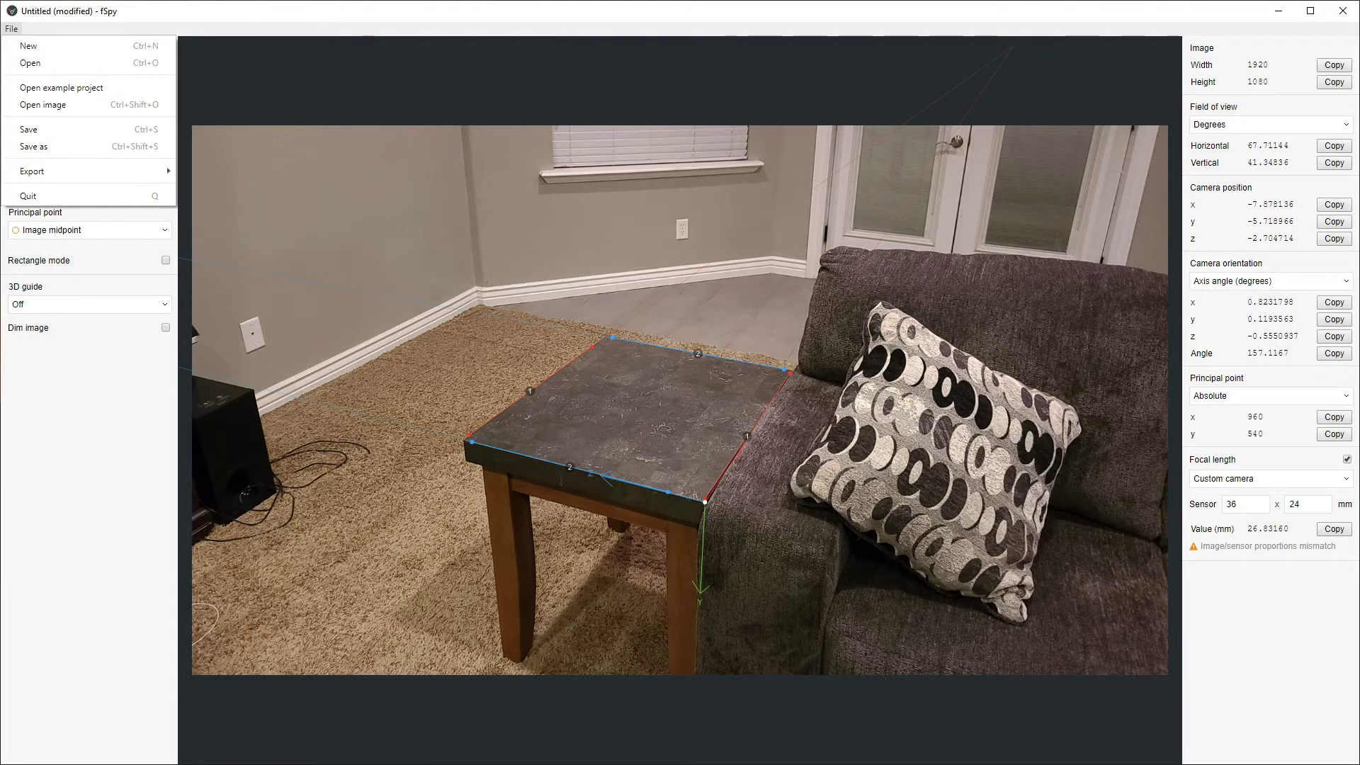
pyautogui.click(33, 146)
pyautogui.click(59, 104)
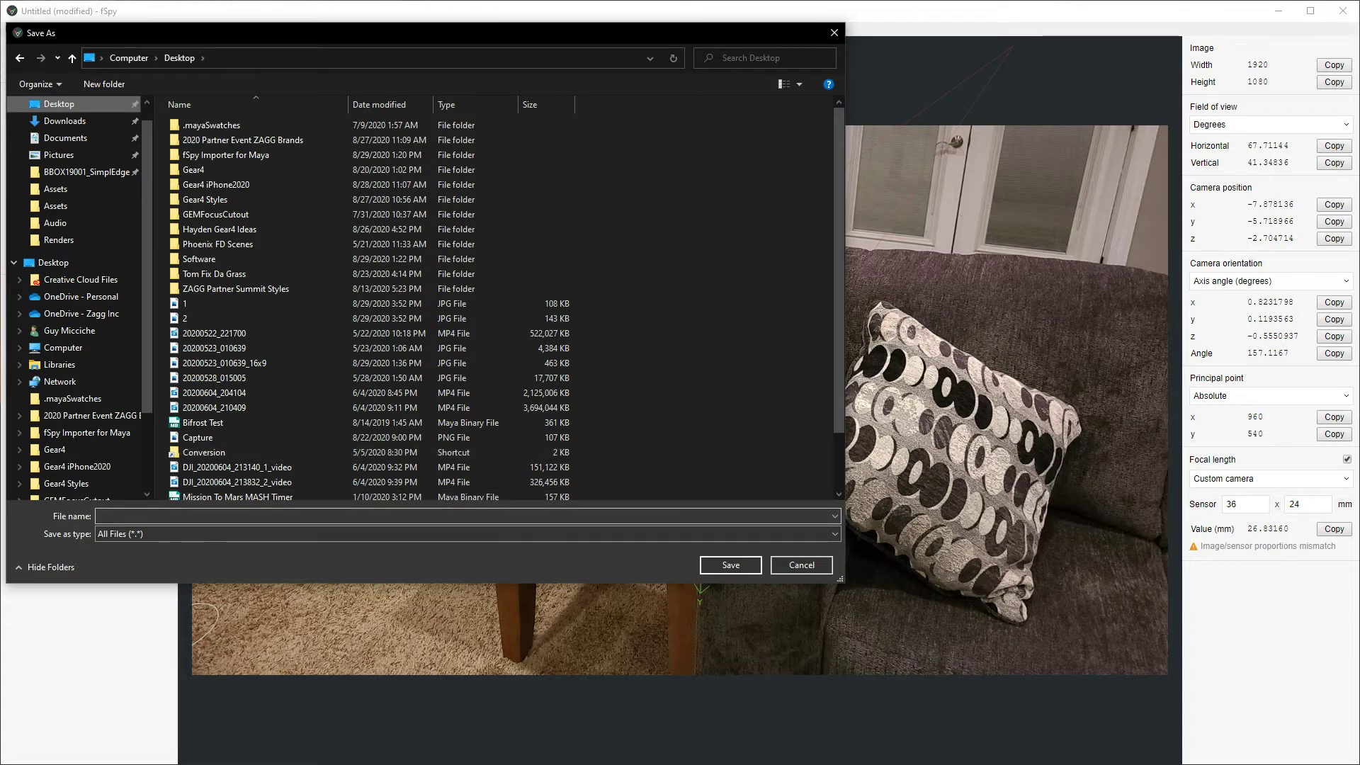
pyautogui.click(99, 515)
pyautogui.write('fspy1')
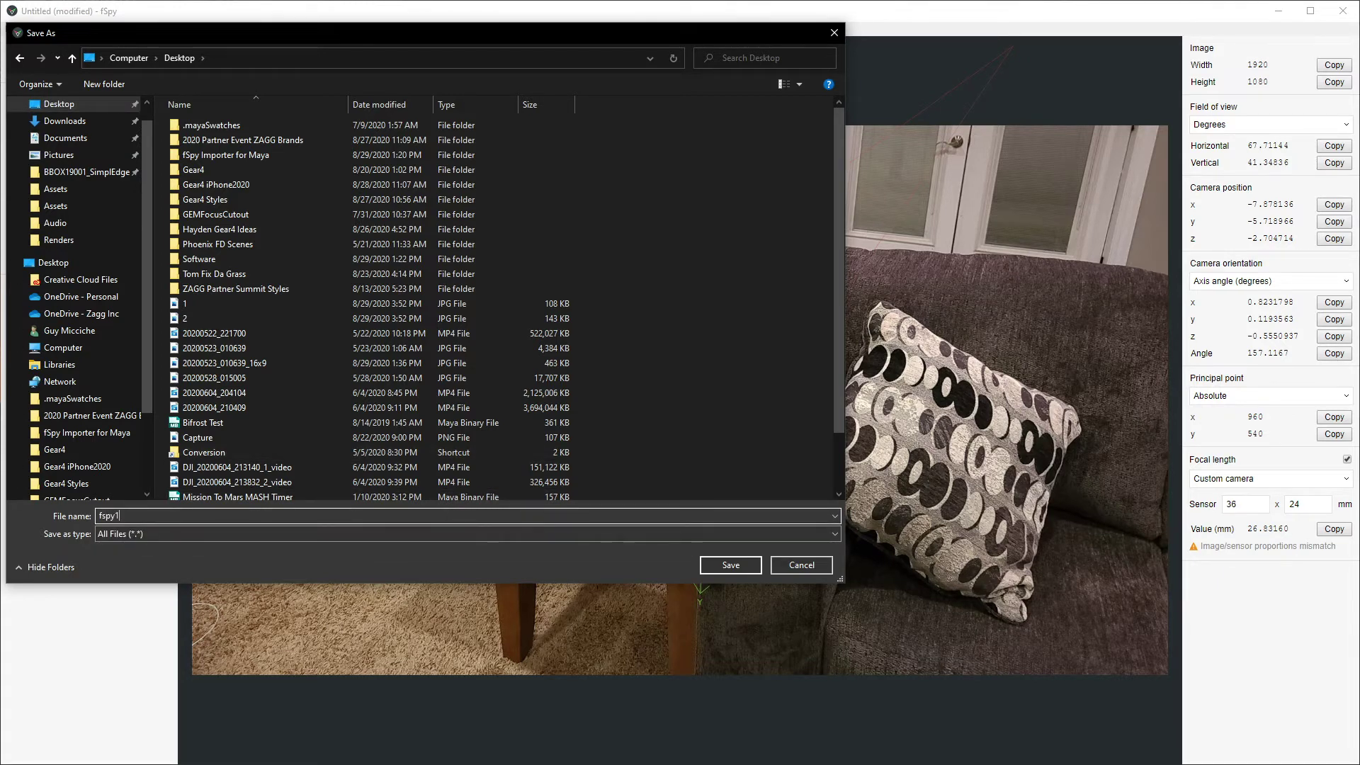
pyautogui.press('Return')
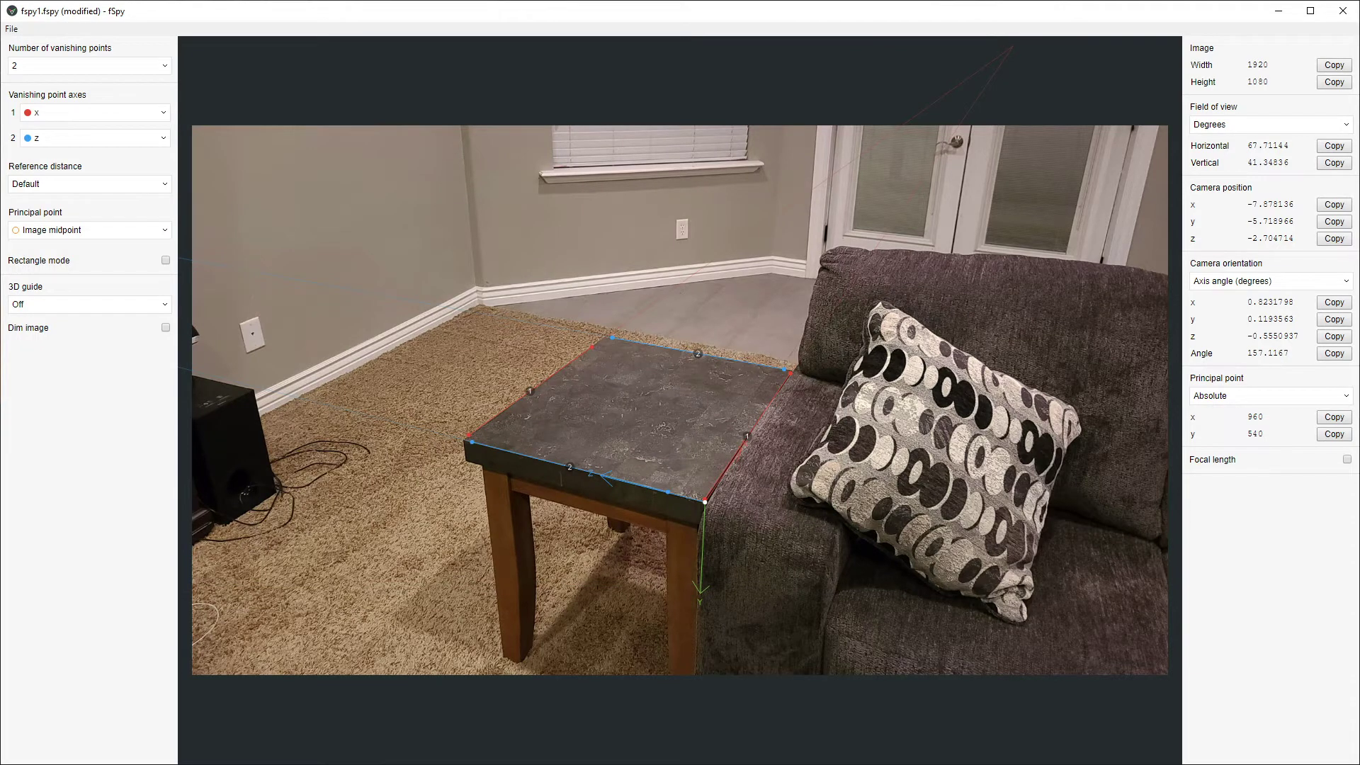
# Enable focal length with a custom camera sensor of 12.444 x 7 mm and save the project
pyautogui.click(1346, 459)
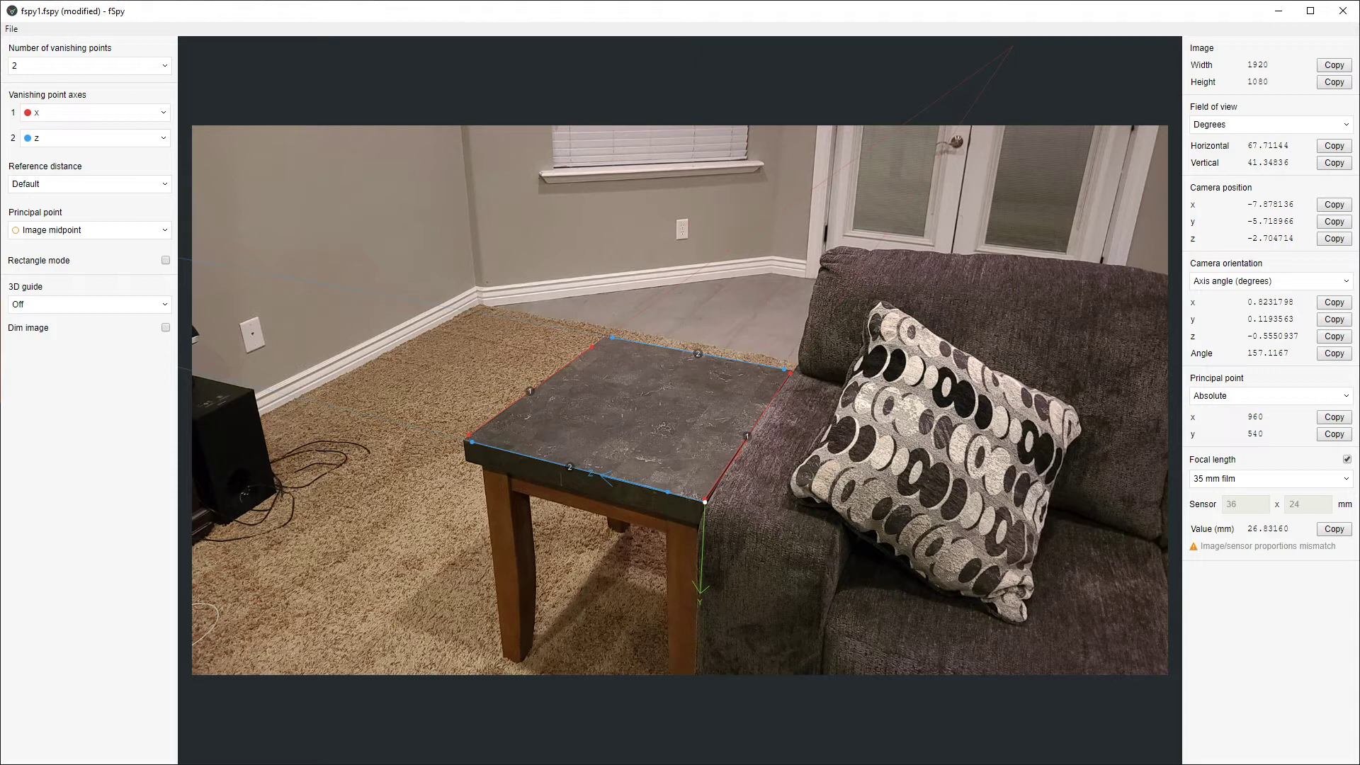
pyautogui.click(1270, 478)
pyautogui.click(1224, 496)
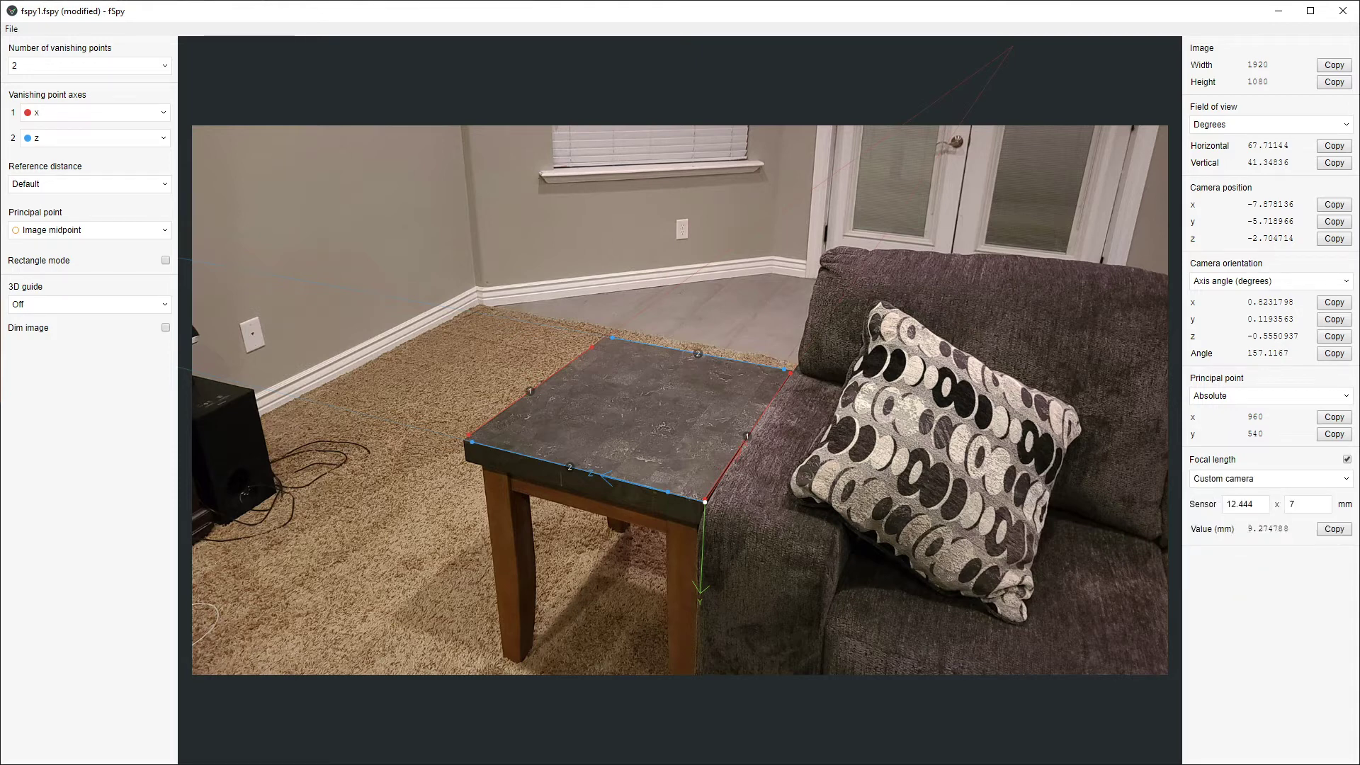
pyautogui.moveTo(1253, 504); pyautogui.dragTo(1225, 504)
pyautogui.press('Tab')
pyautogui.hotkey('shift', 'Tab')
pyautogui.press('Return')
pyautogui.click(11, 29)
pyautogui.click(28, 128)
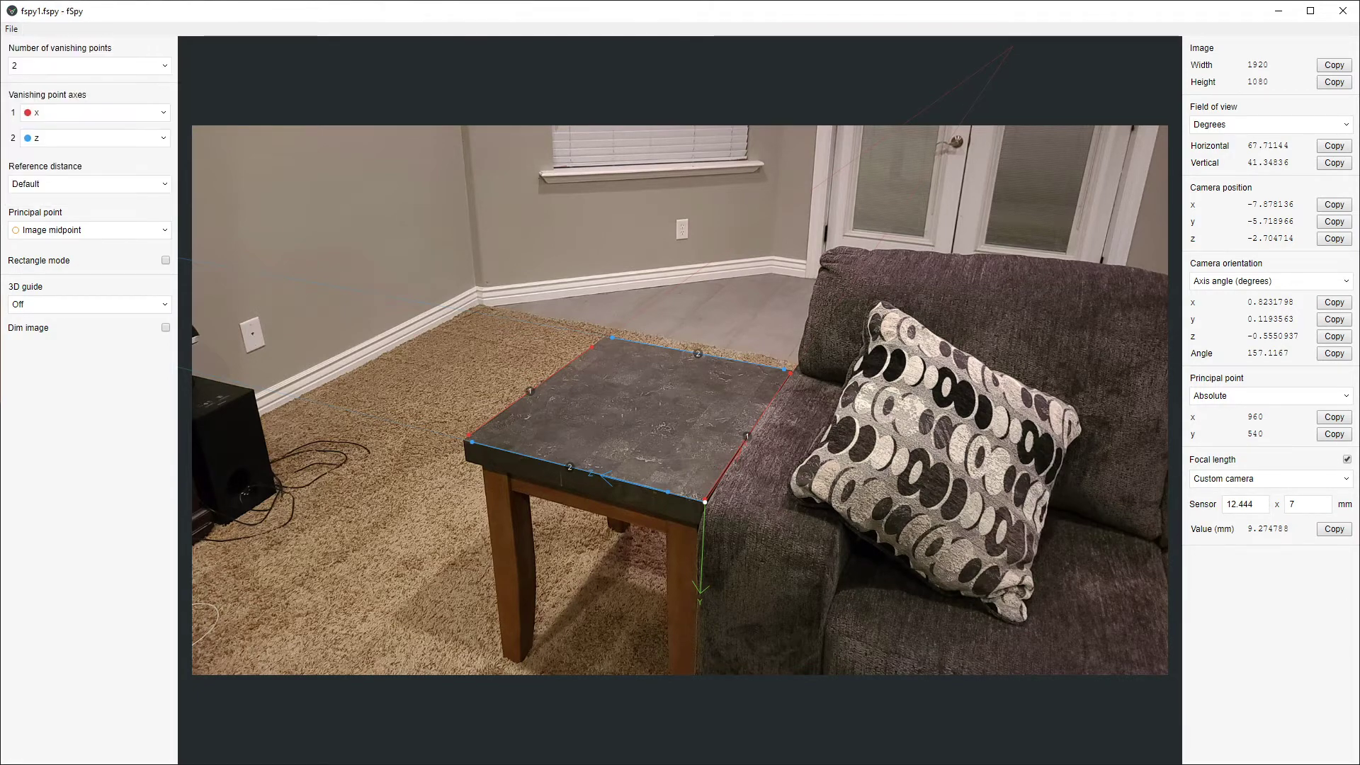
# Switch to Maya and import the fspy1.fspy project file from the Desktop with the fSpy Importer
pyautogui.hotkey('alt', 'Tab')
pyautogui.click(373, 318)
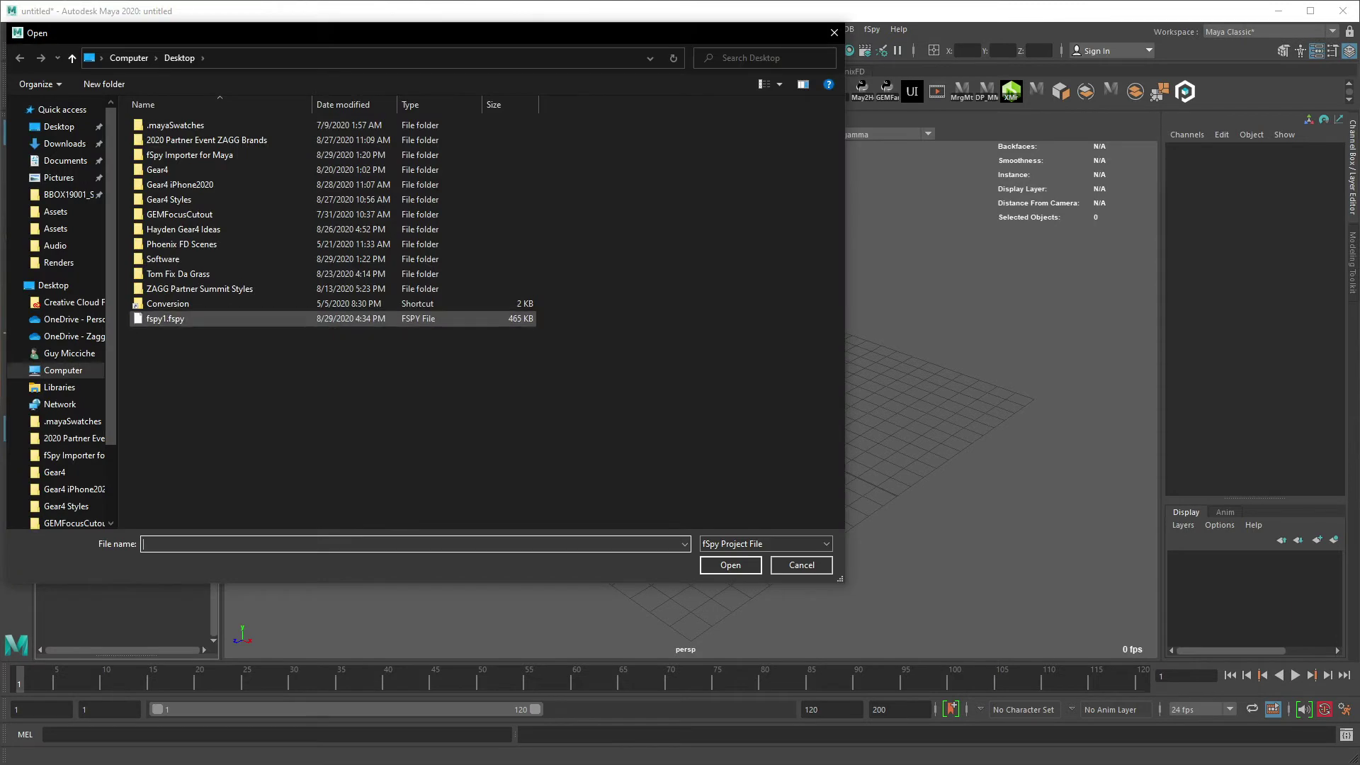
pyautogui.click(165, 318)
pyautogui.click(765, 544)
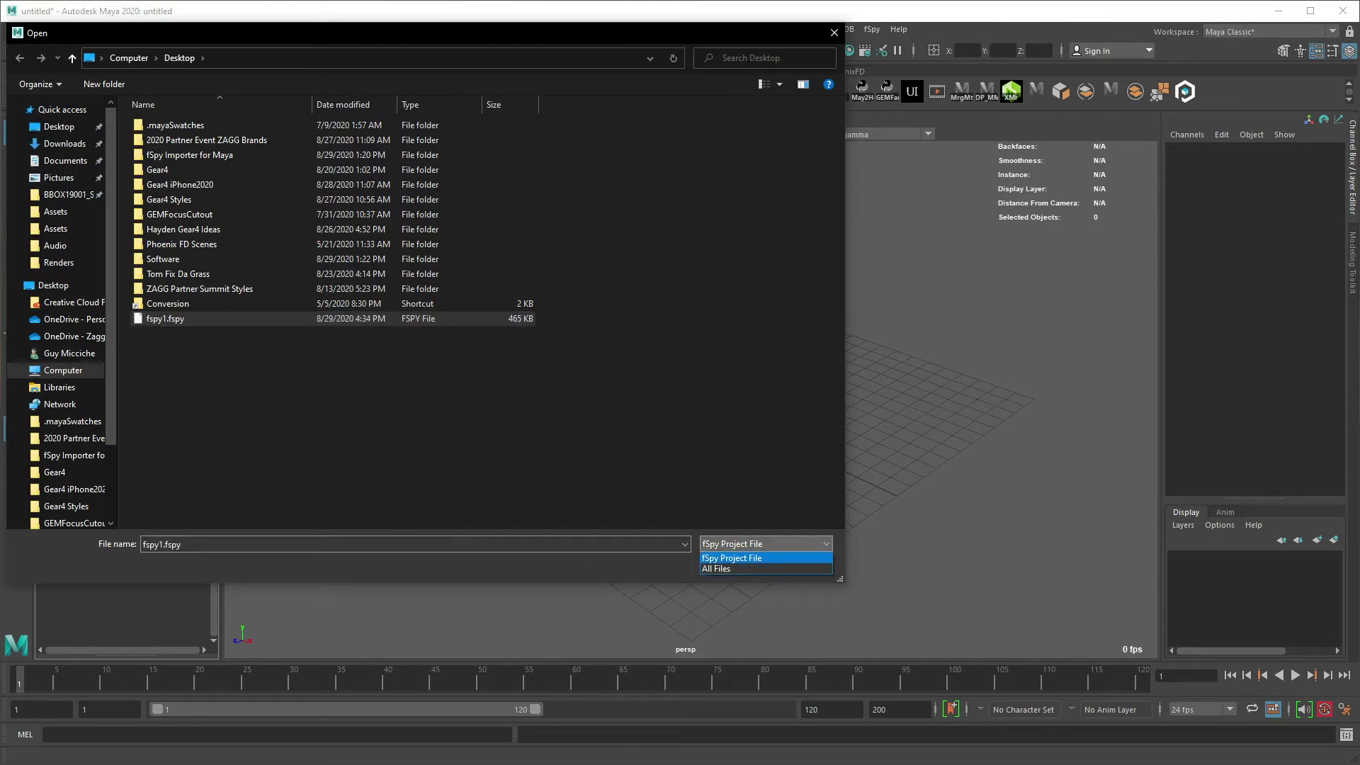
pyautogui.click(731, 557)
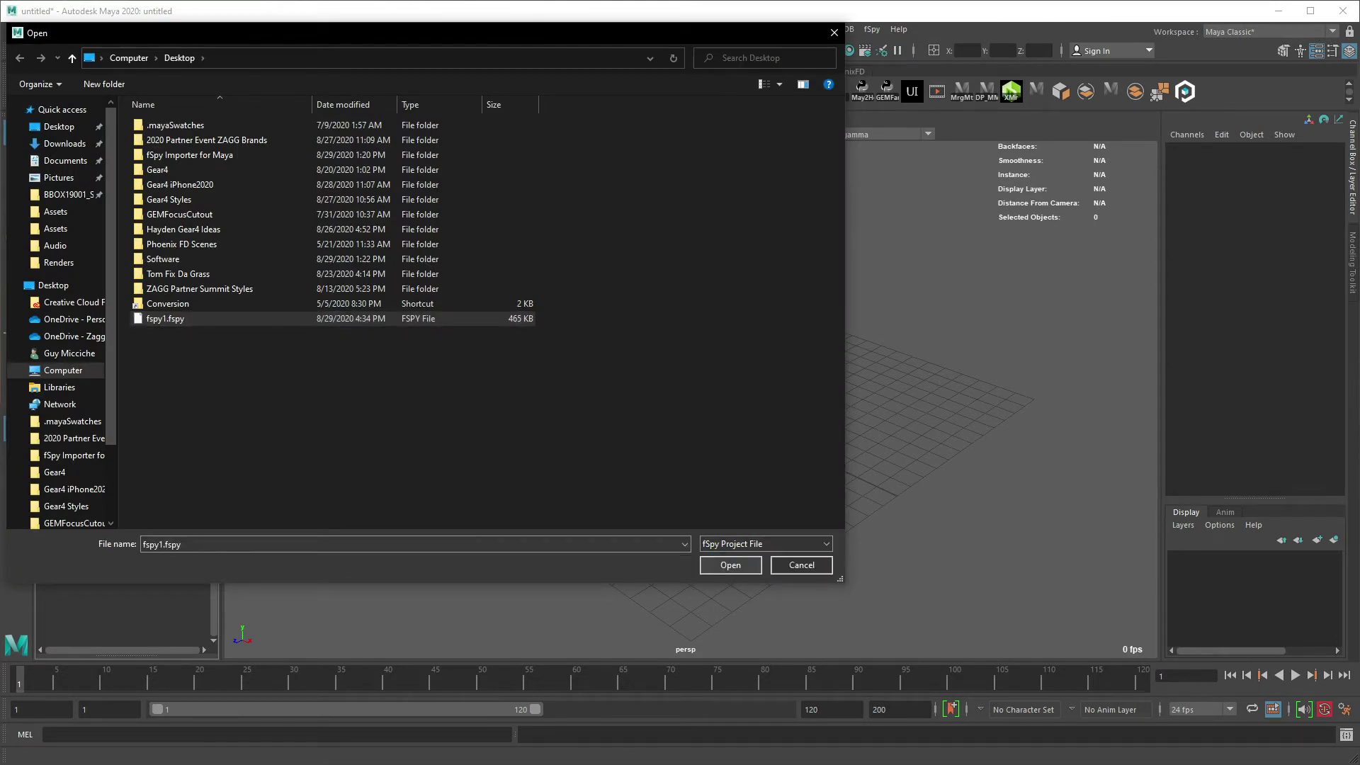
pyautogui.click(165, 318)
pyautogui.click(729, 564)
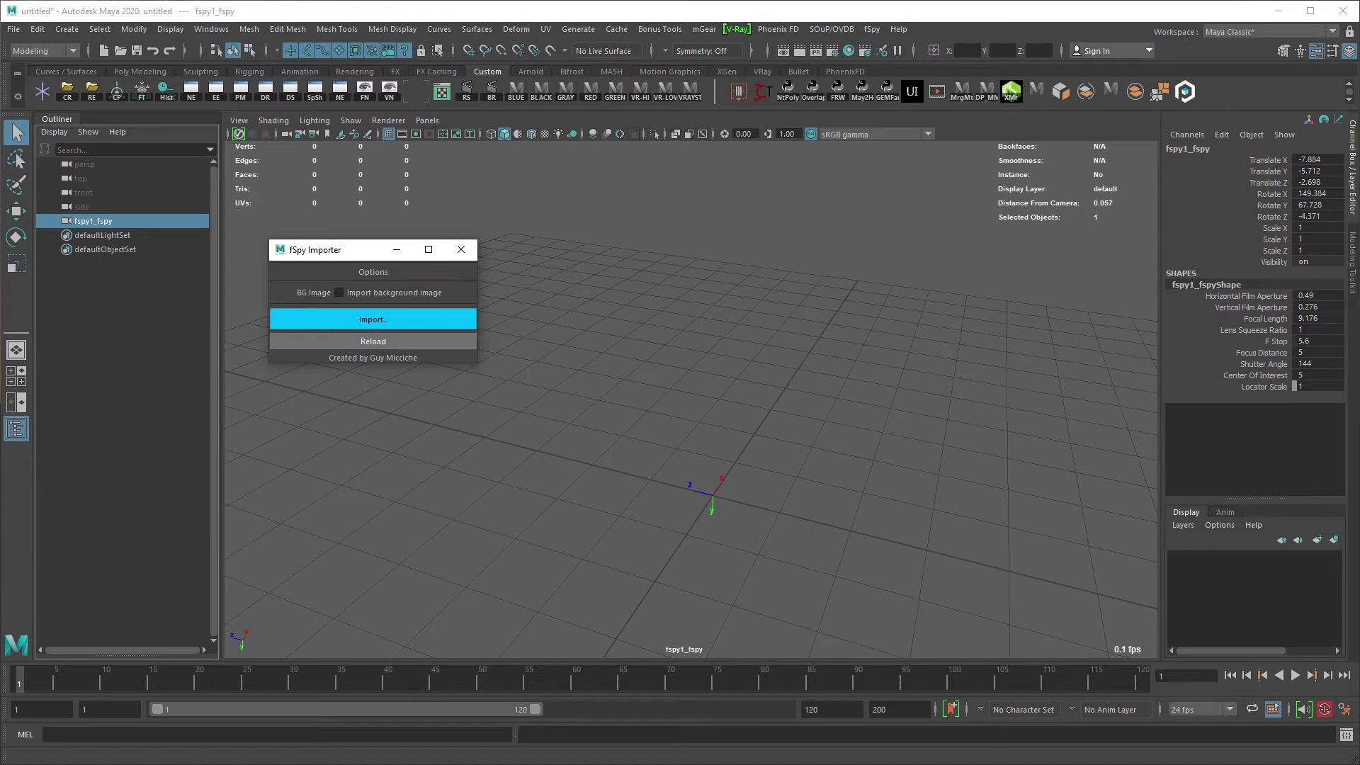
# Enable background image import, reload the fSpy project, and display the resolution gate in the camera view
pyautogui.click(339, 291)
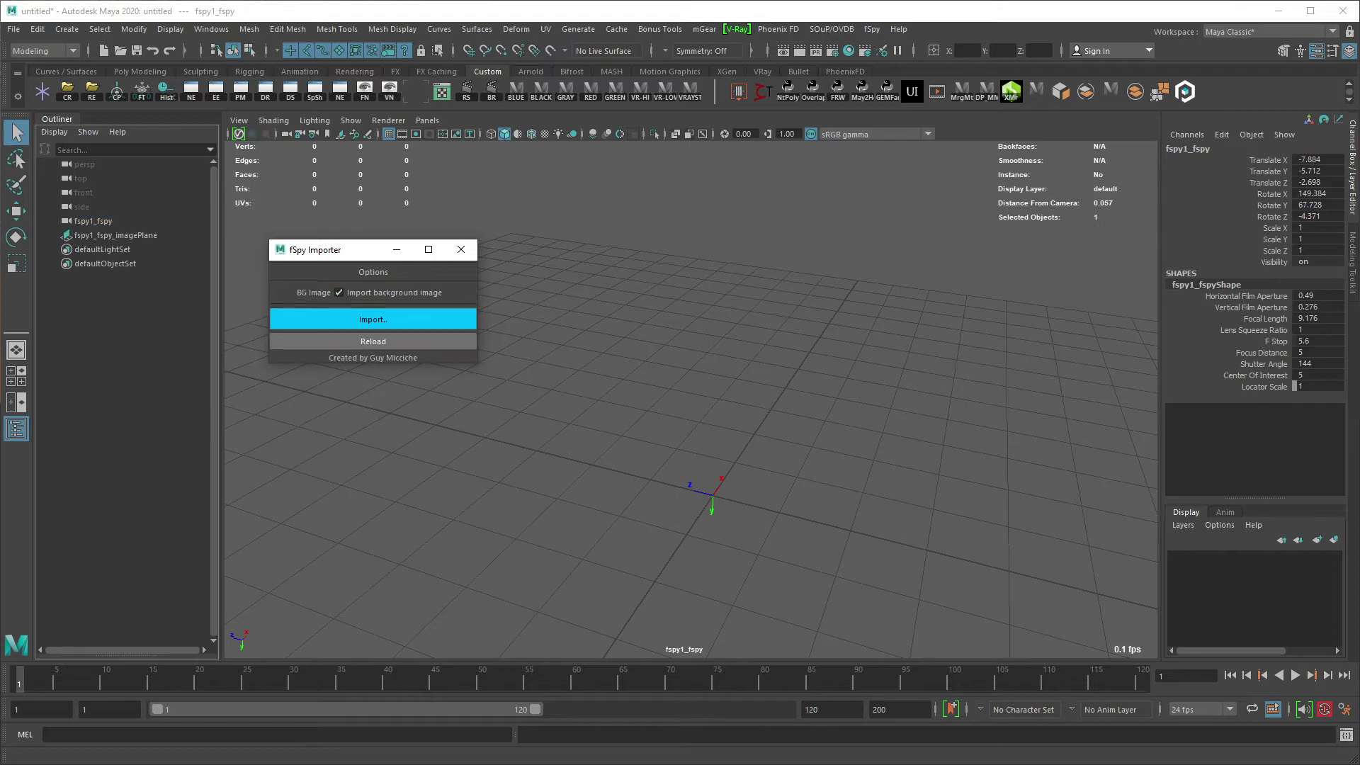
pyautogui.click(373, 341)
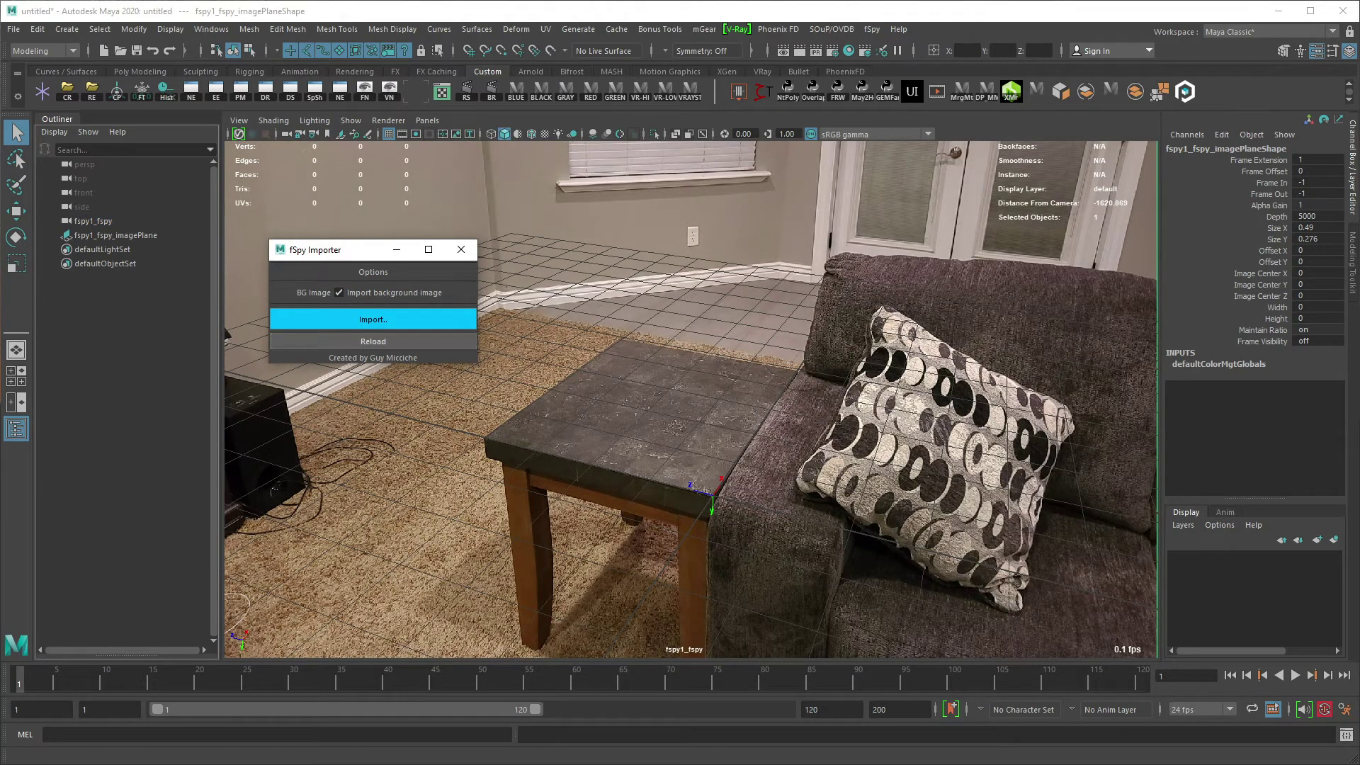
pyautogui.click(415, 133)
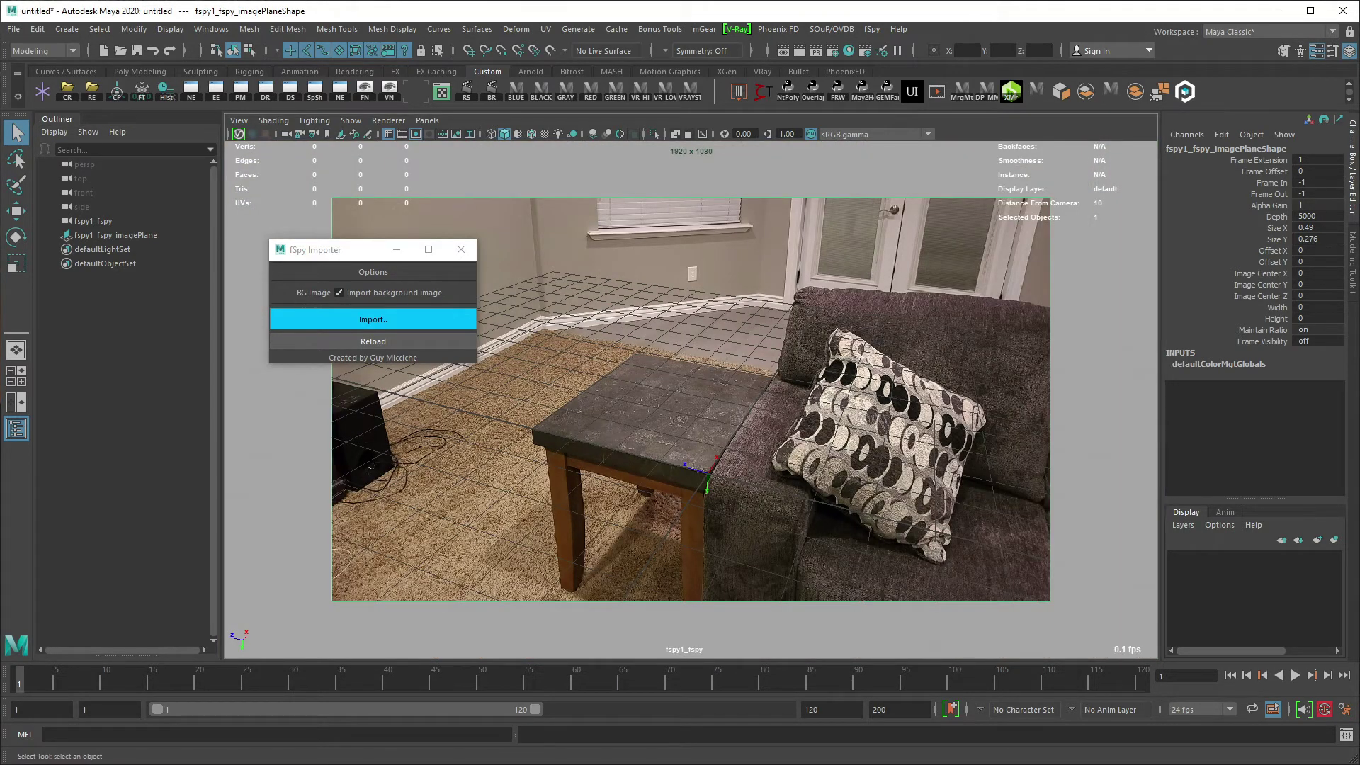
# Open the Attribute Editor and inspect the imported camera and its image plane
pyautogui.hotkey('ctrl', 'a')
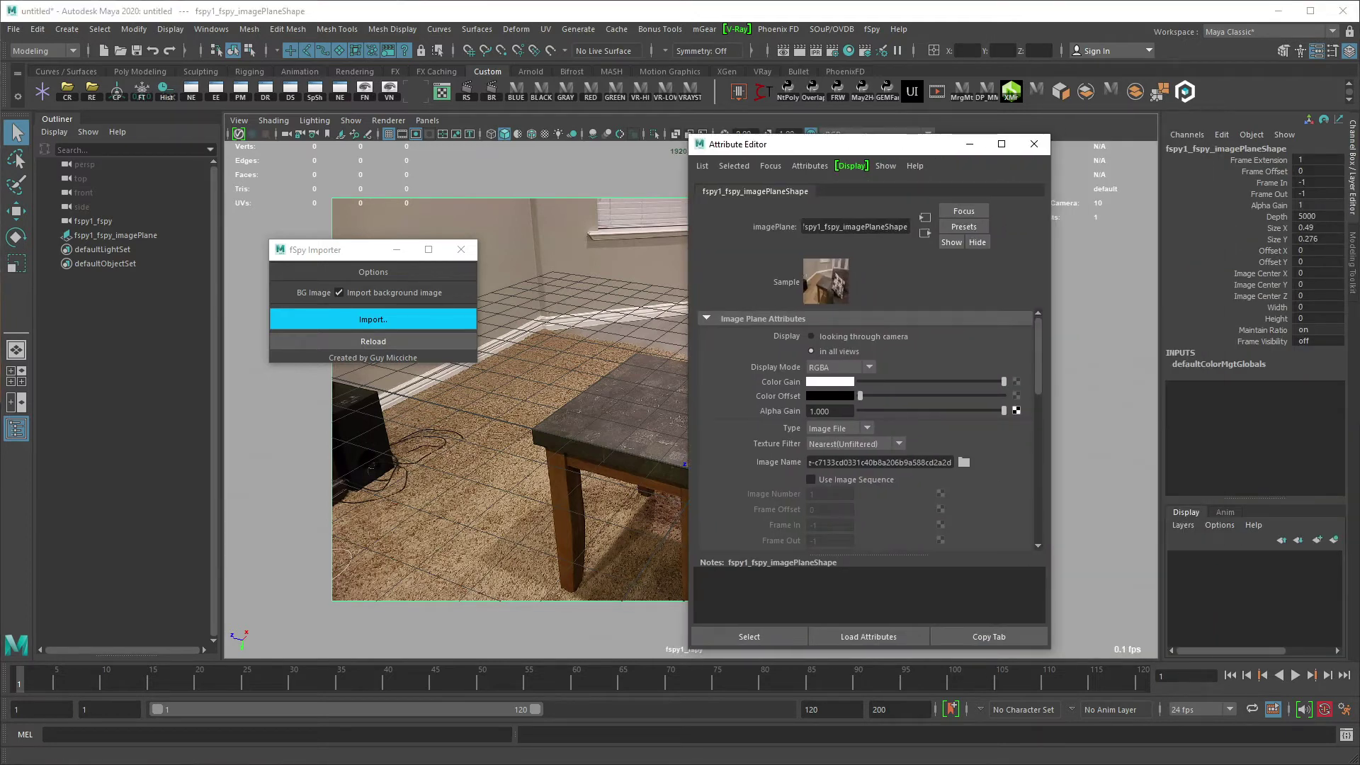
pyautogui.click(92, 221)
pyautogui.click(115, 235)
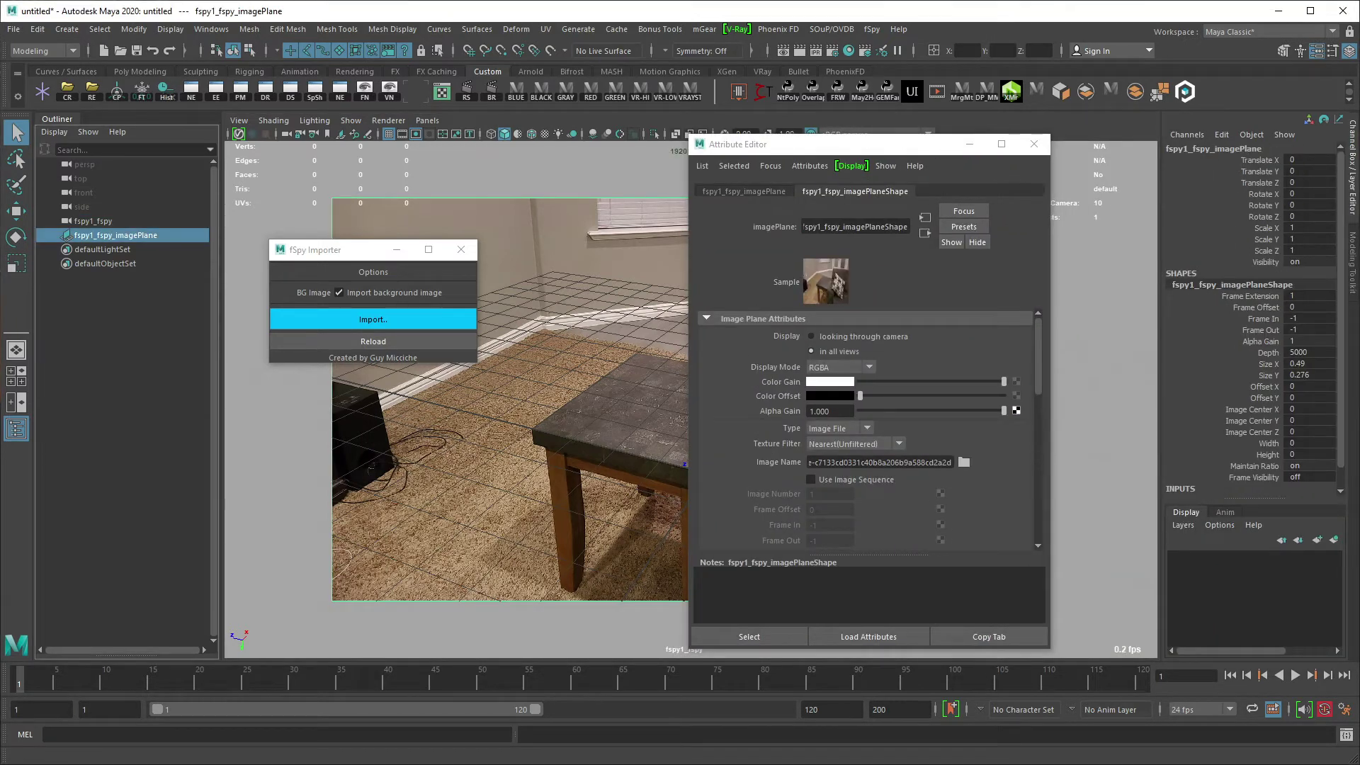
# Reload the fSpy project once with the background image and once with background image import disabled
pyautogui.click(373, 341)
pyautogui.click(338, 293)
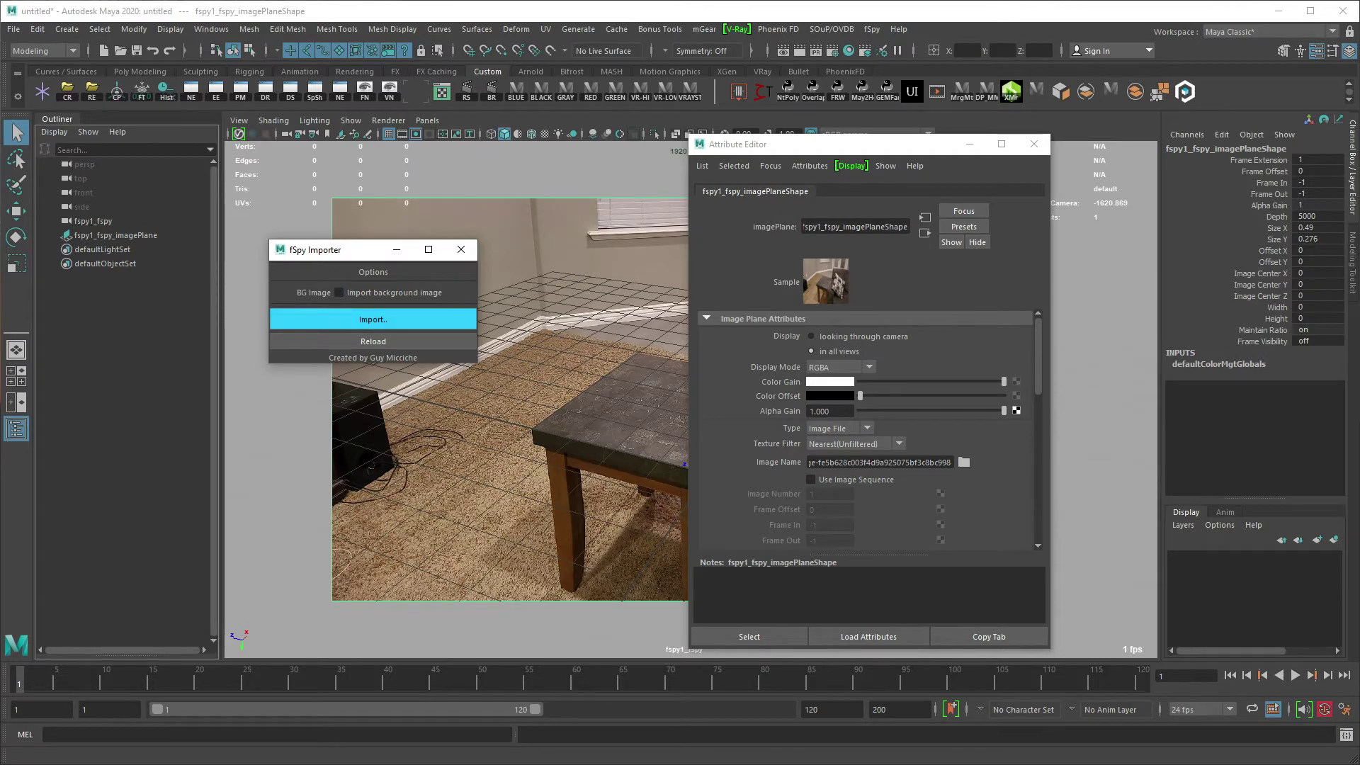
pyautogui.click(372, 341)
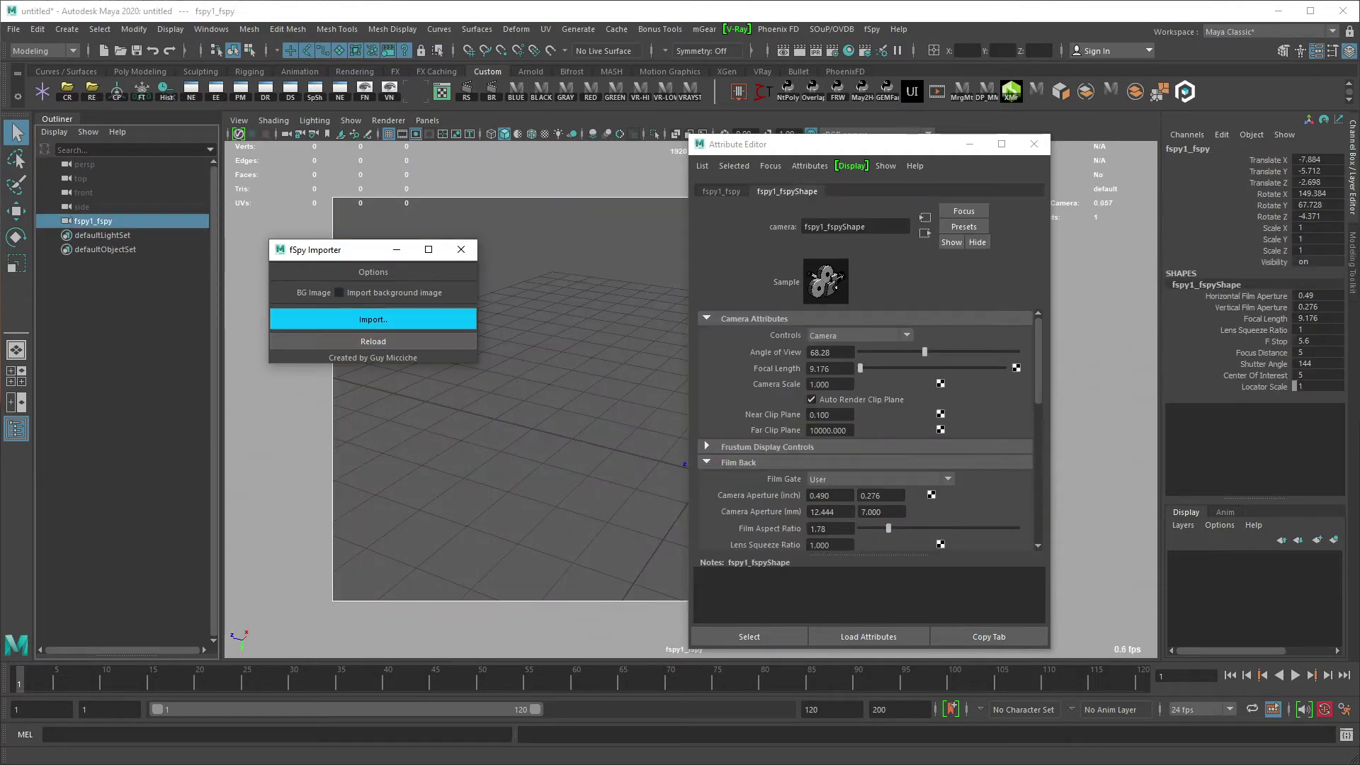
# Import the fspy1.fspy project from the Desktop with the fSpy Importer
pyautogui.click(373, 319)
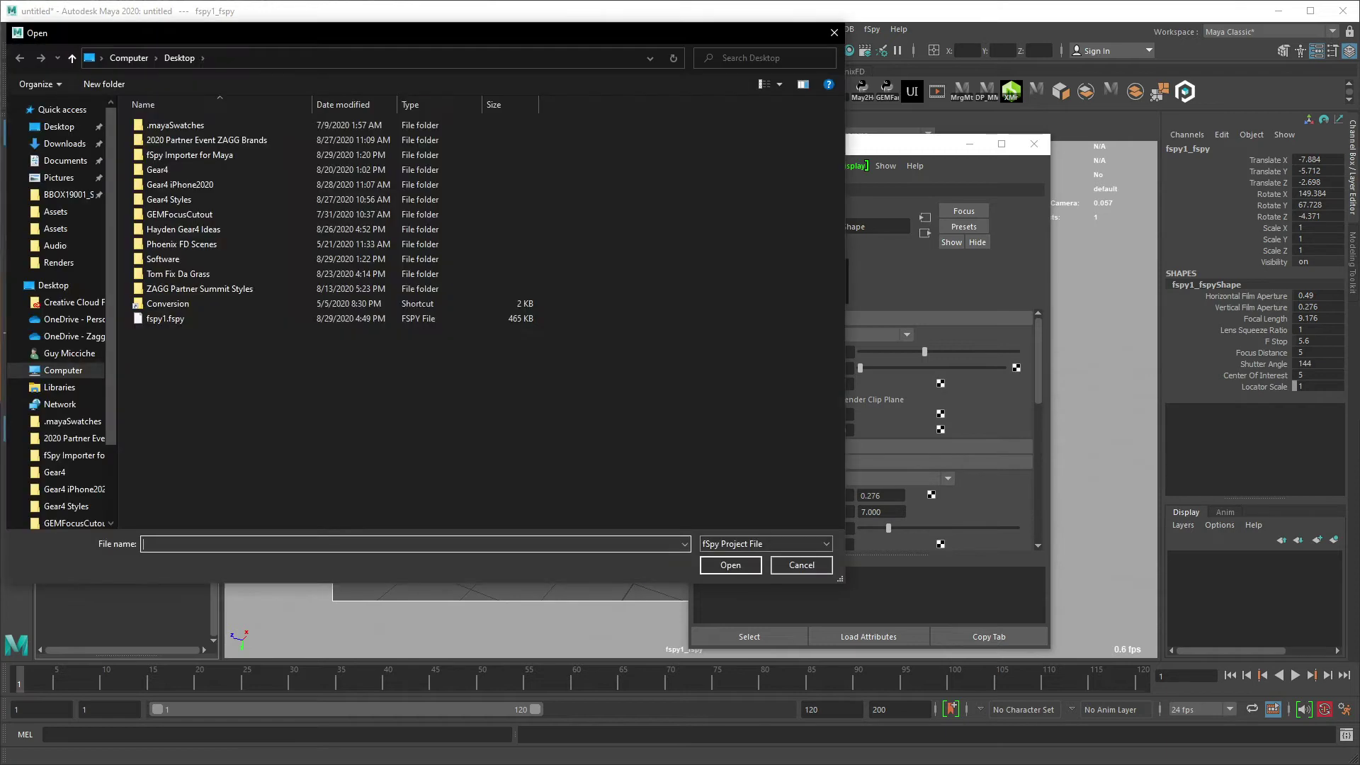
pyautogui.click(165, 318)
pyautogui.doubleClick(373, 318)
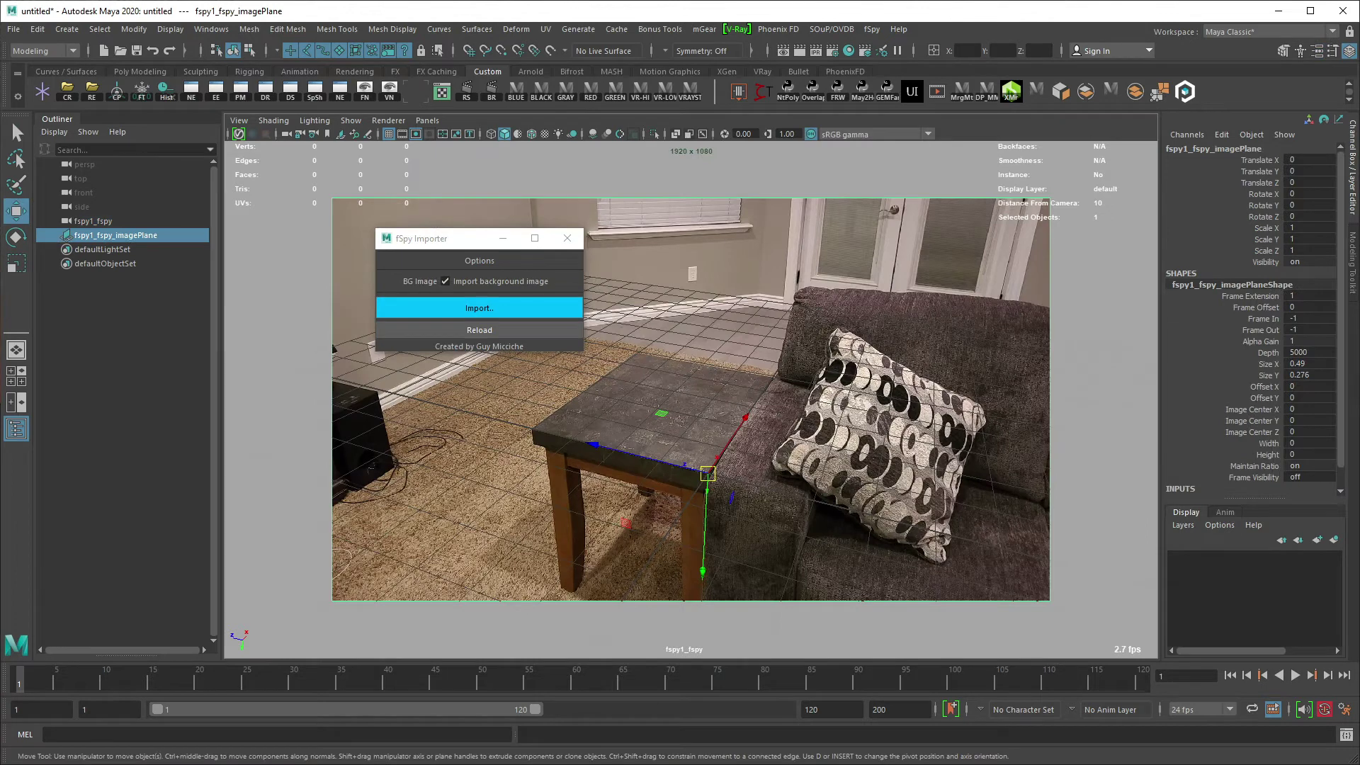
# Find the cube primitive in the command search and create a polygon cube on the grid, rotated 180 in Z
pyautogui.press('Tab')
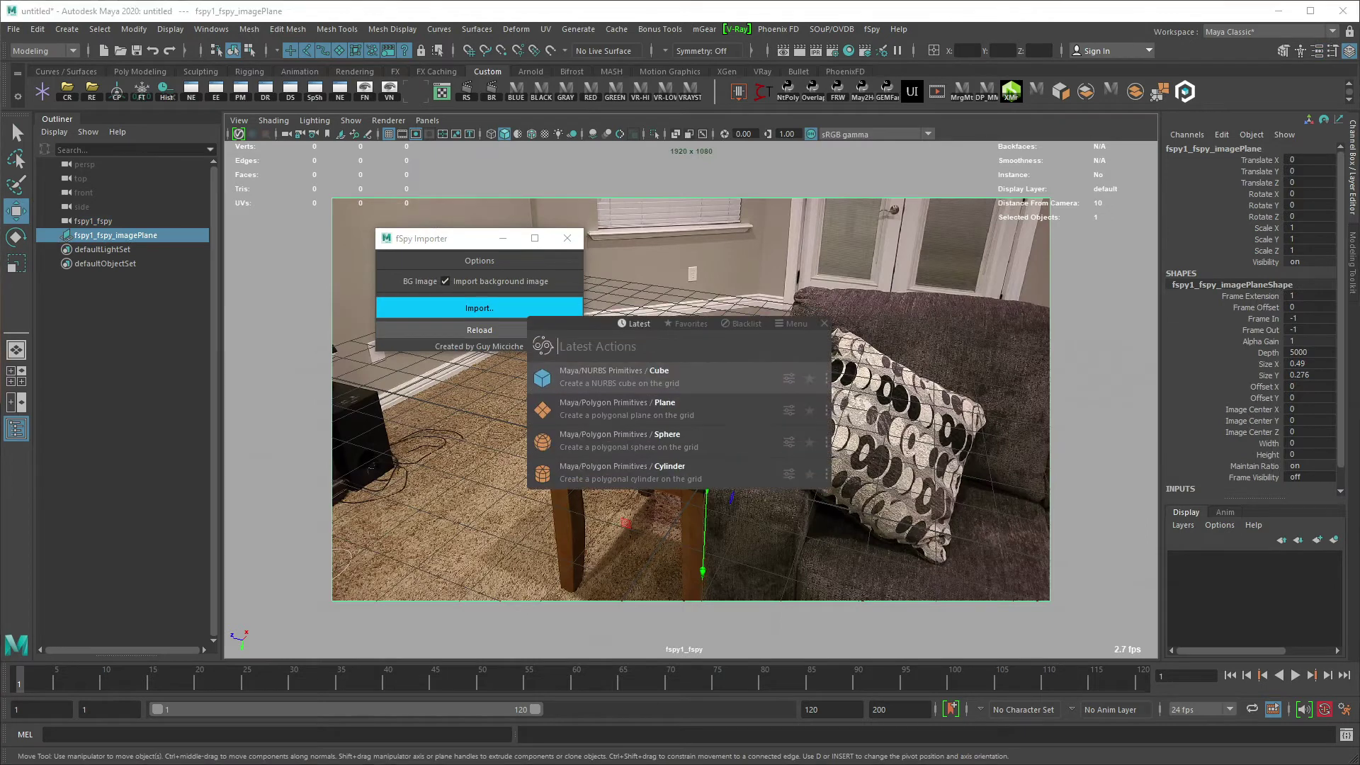
pyautogui.write('cube')
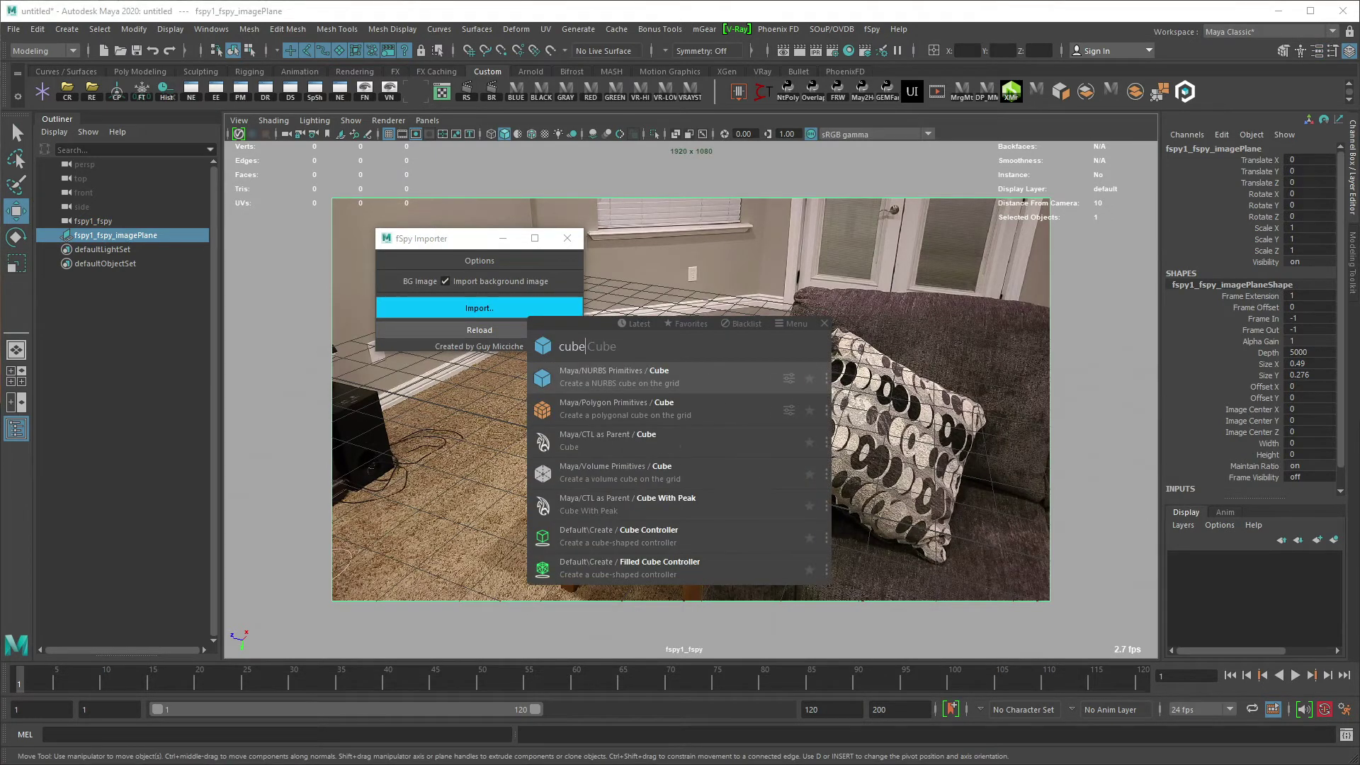
pyautogui.press('Down')
pyautogui.press('Return')
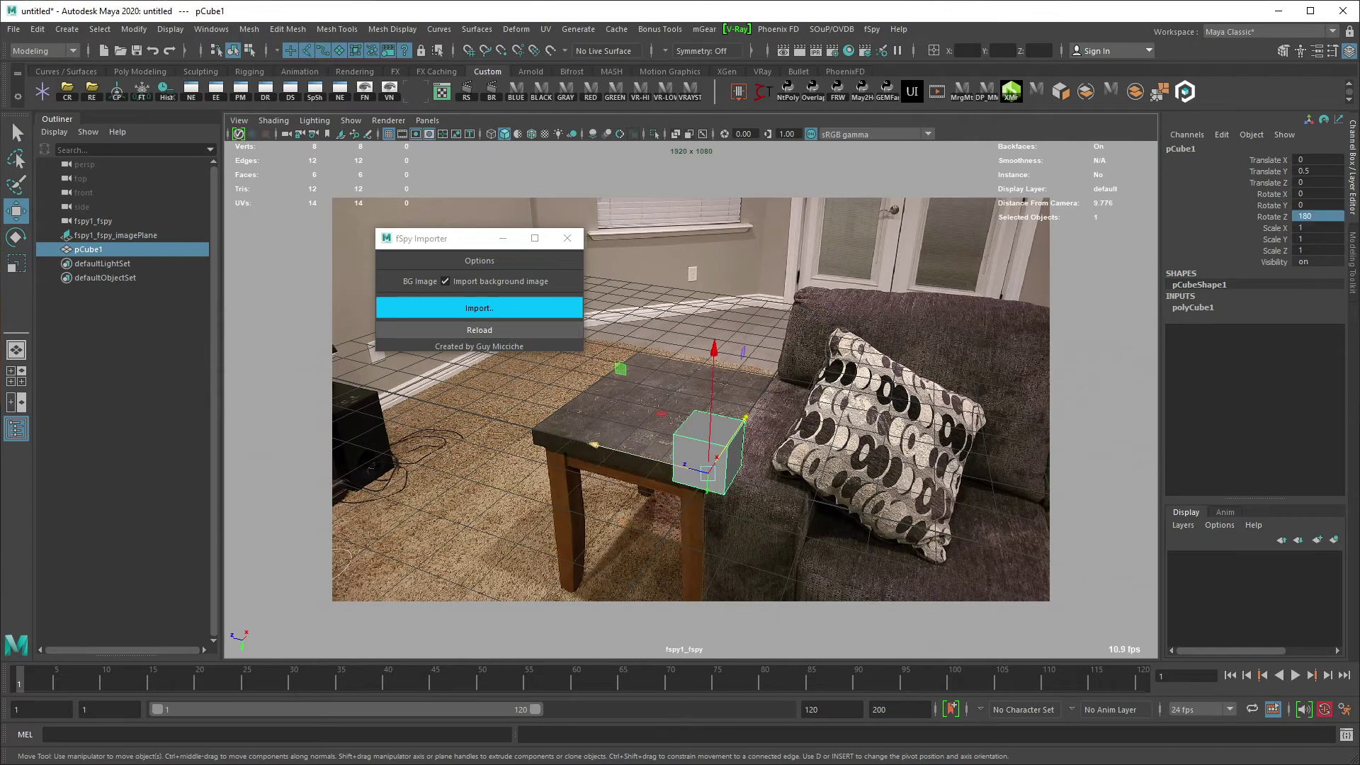
# Reposition the cube along its manipulator axes over the table in the photo
pyautogui.moveTo(595, 445); pyautogui.dragTo(494, 419)
pyautogui.moveTo(656, 394); pyautogui.dragTo(716, 339)
pyautogui.moveTo(601, 347); pyautogui.dragTo(567, 344)
pyautogui.moveTo(636, 372); pyautogui.dragTo(571, 427)
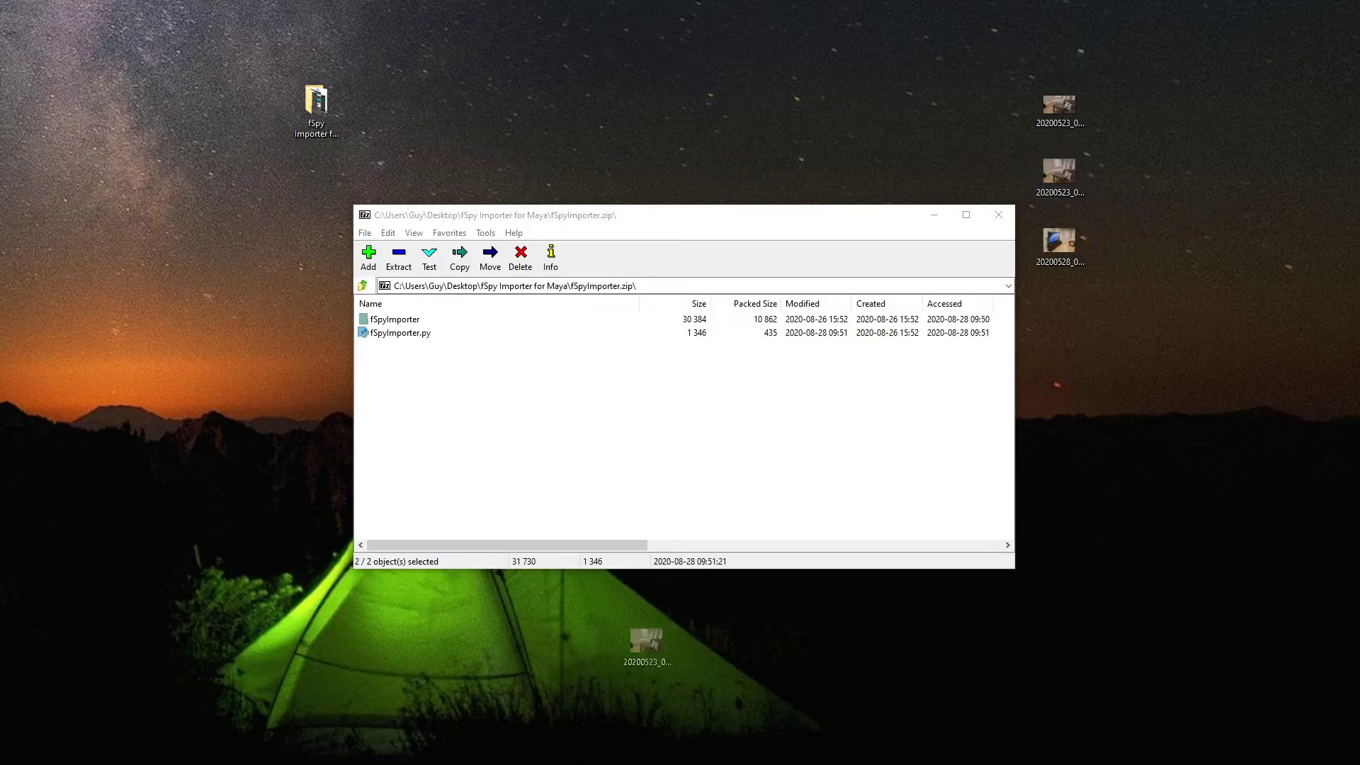
# Load the table-and-couch photo from the desktop into fSpy, show it undimmed and enable the focal length option
pyautogui.moveTo(650, 641); pyautogui.dragTo(535, 491)
pyautogui.click(165, 327)
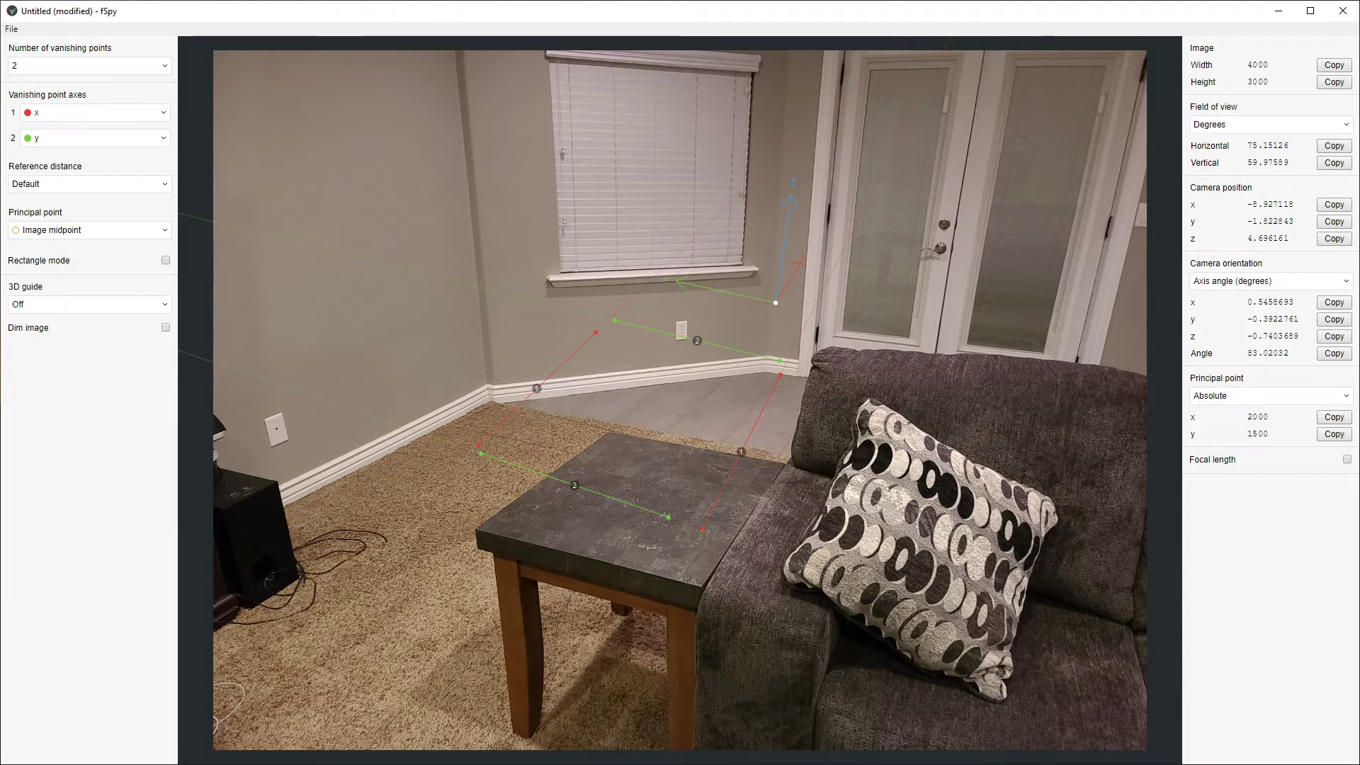
pyautogui.click(1347, 459)
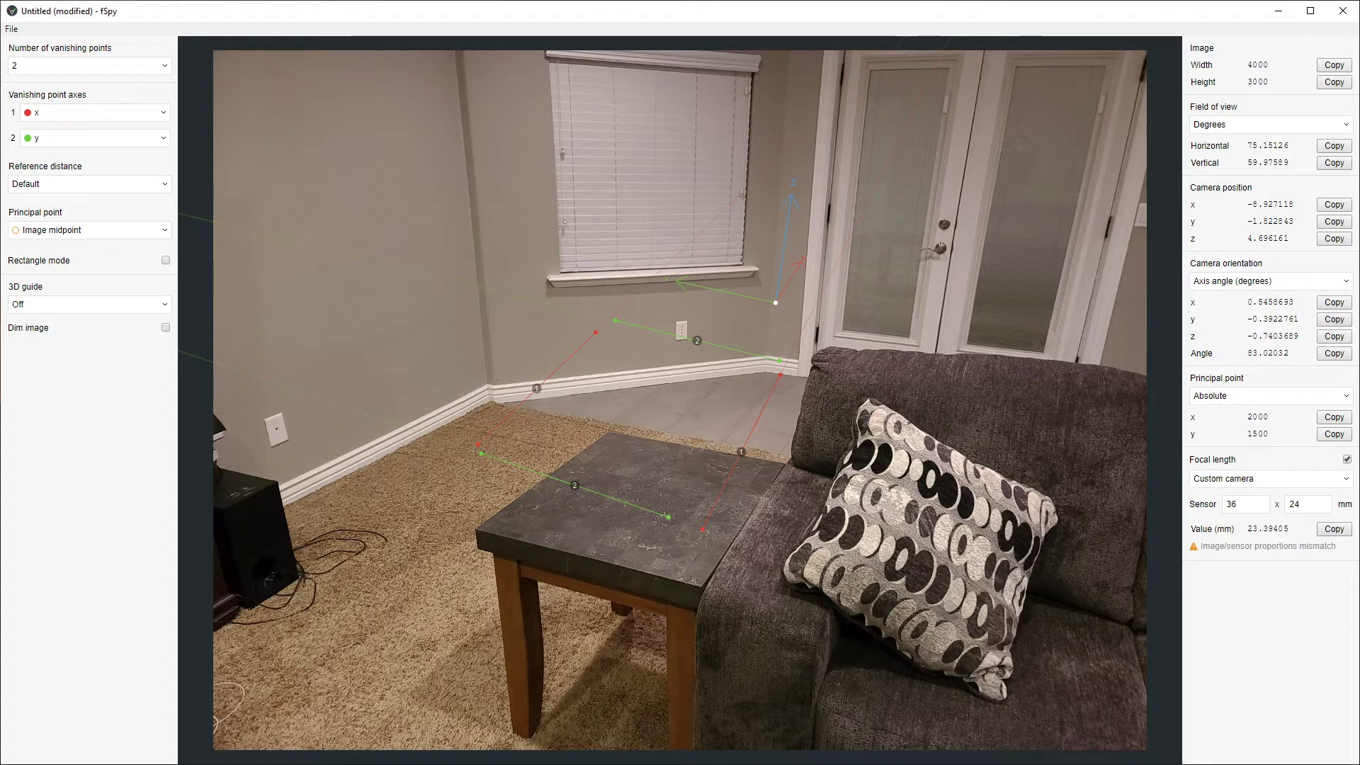
# Keep the first vanishing point axis on x and set the second one to z
pyautogui.click(95, 112)
pyautogui.click(95, 111)
pyautogui.click(95, 138)
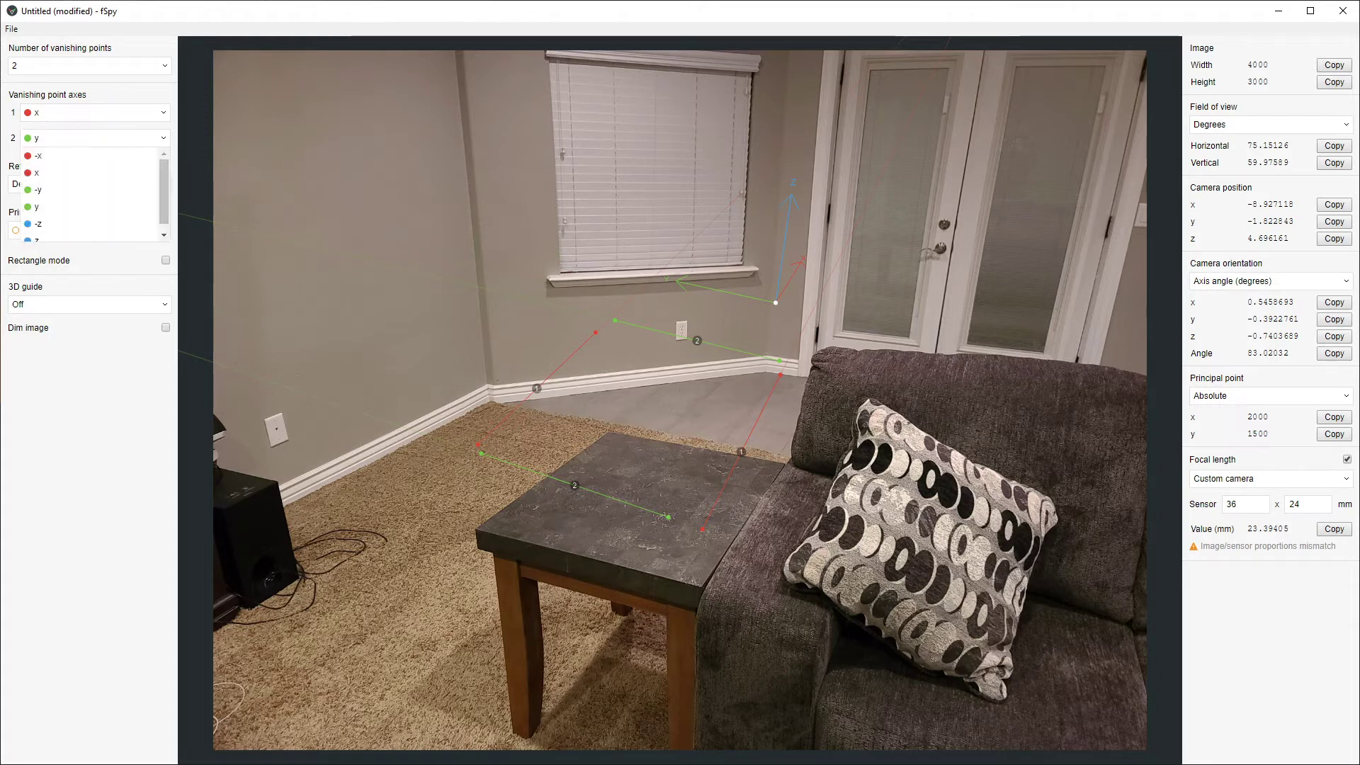
pyautogui.click(37, 239)
# Align the vanishing point lines with the table top's edges and place the origin at the foot of the table's front leg
pyautogui.keyDown('shift'); pyautogui.moveTo(596, 333); pyautogui.dragTo(596, 441); pyautogui.keyUp('shift')
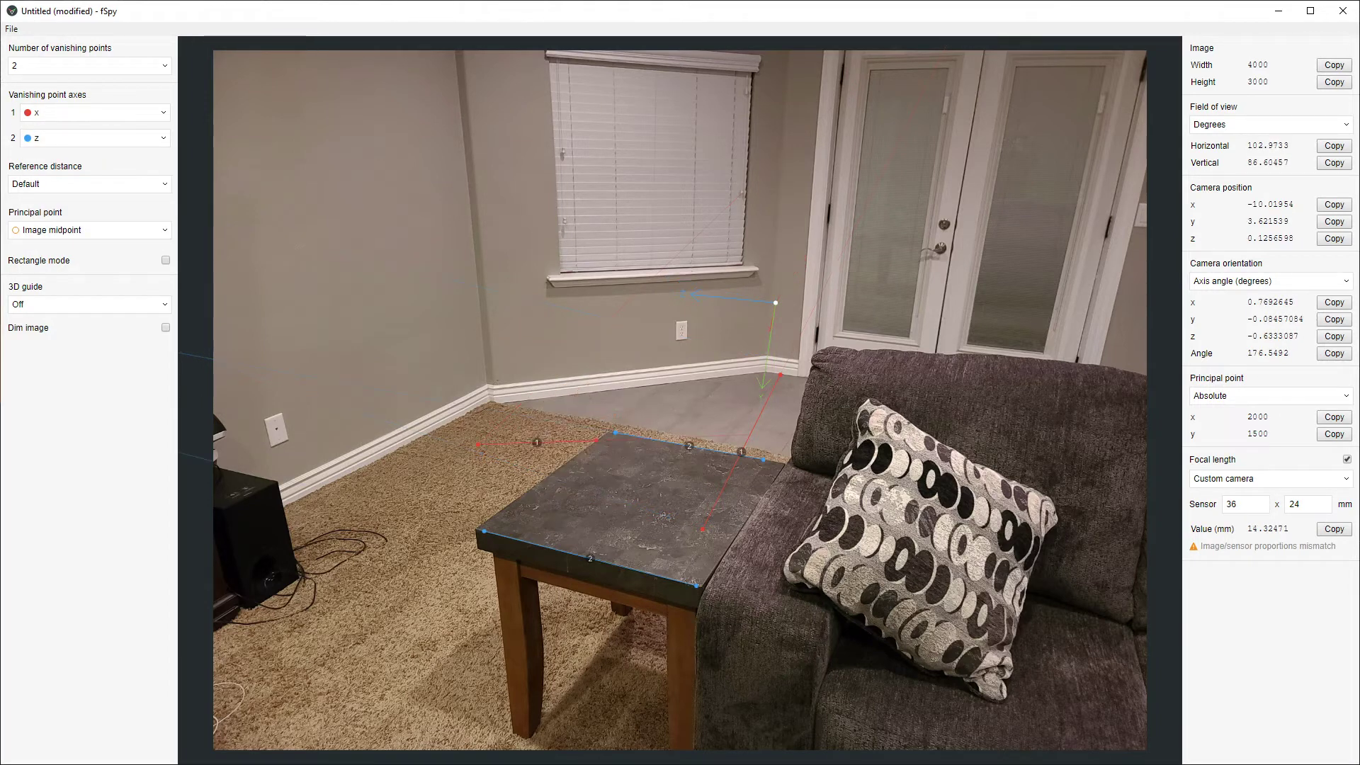
pyautogui.keyDown('shift'); pyautogui.moveTo(479, 444); pyautogui.dragTo(498, 511); pyautogui.keyUp('shift')
pyautogui.moveTo(702, 528); pyautogui.dragTo(709, 575)
pyautogui.moveTo(779, 375); pyautogui.dragTo(779, 472)
pyautogui.moveTo(775, 303); pyautogui.dragTo(512, 733)
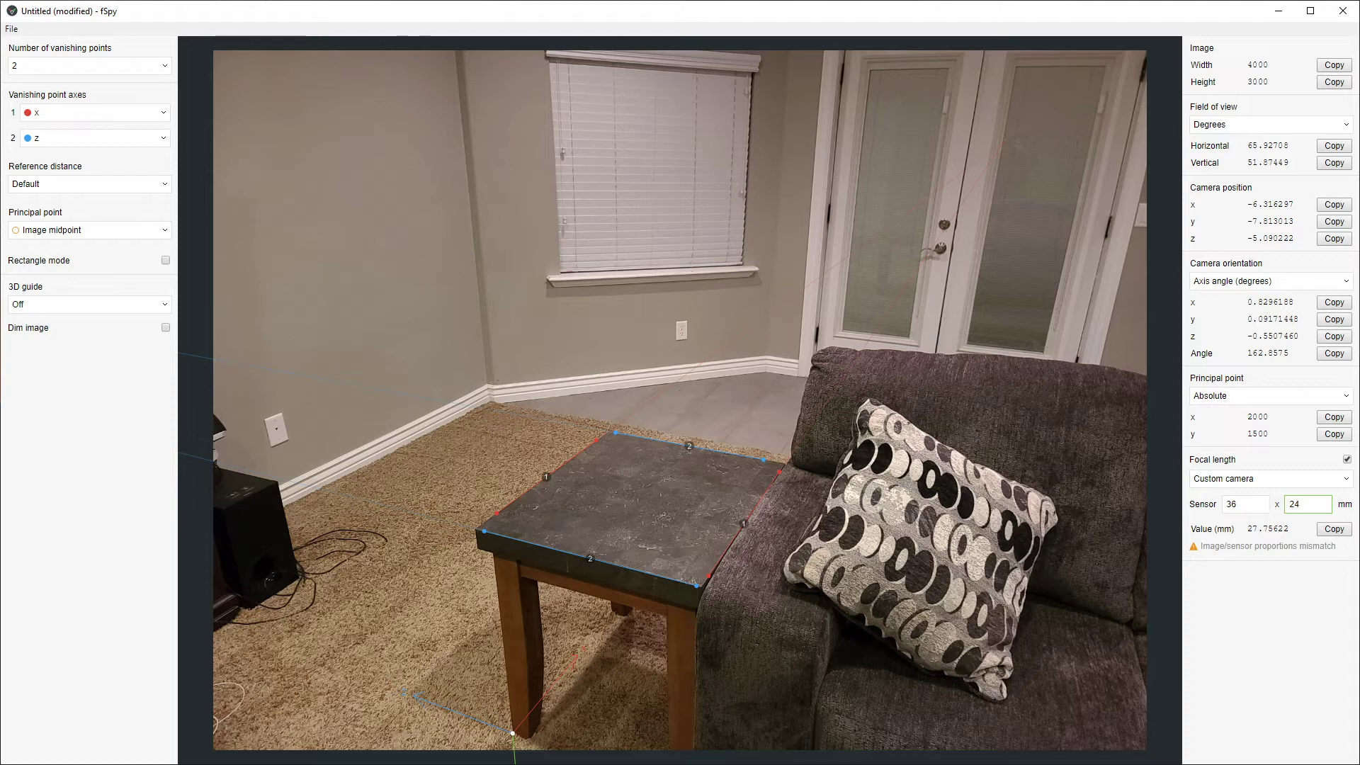
# Switch to Calculator and compute the image ratio 4000 ÷ 3000 and the sensor ratio 36 ÷ 24
pyautogui.hotkey('alt', 'Tab')
pyautogui.write('3000')
pyautogui.press('Return')
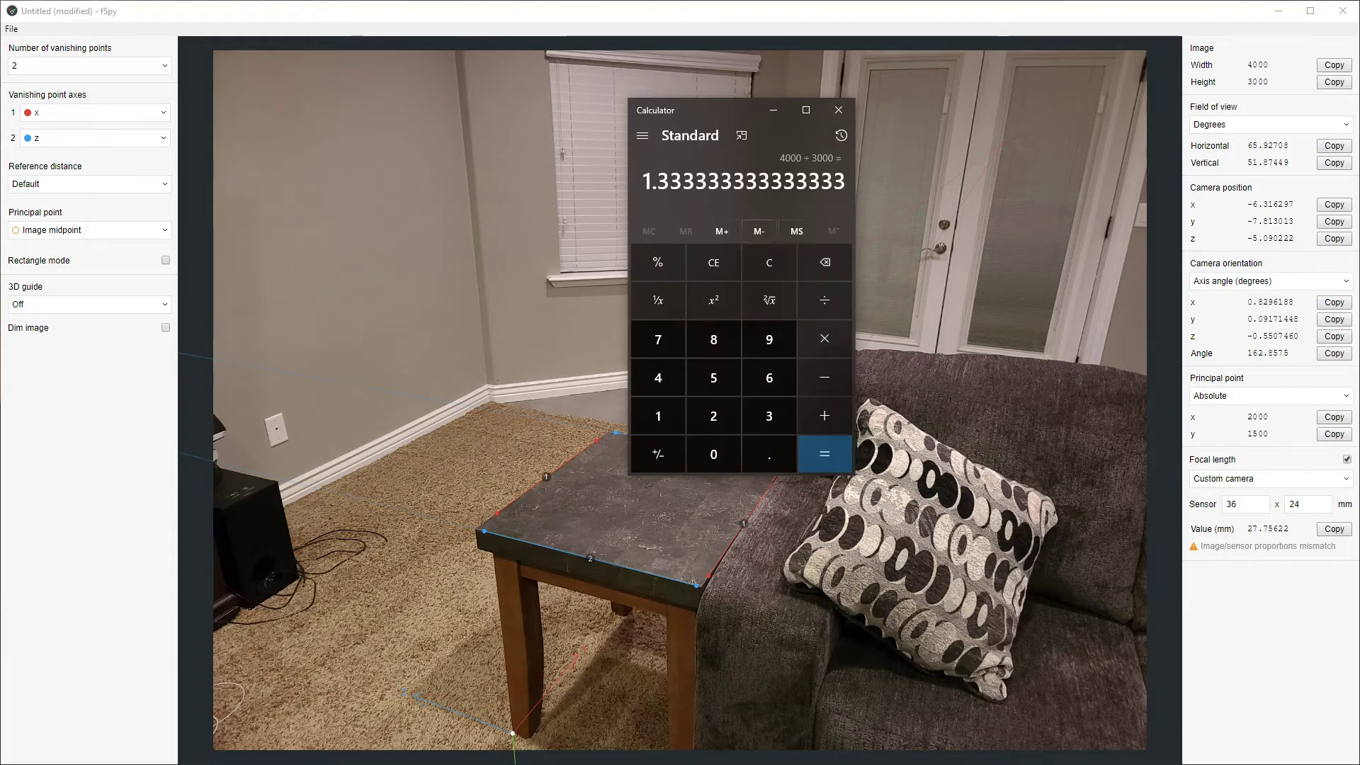
pyautogui.click(714, 262)
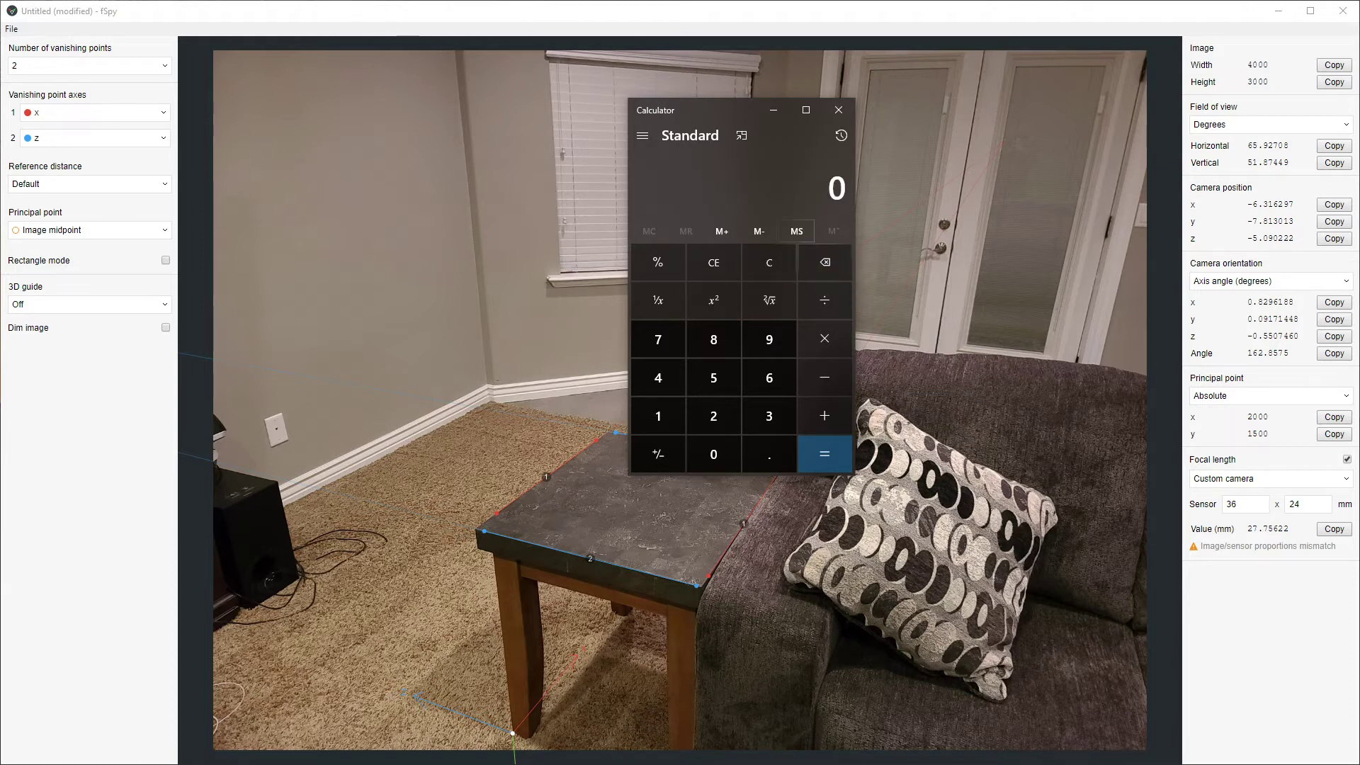
pyautogui.write('36/24')
pyautogui.press('Return')
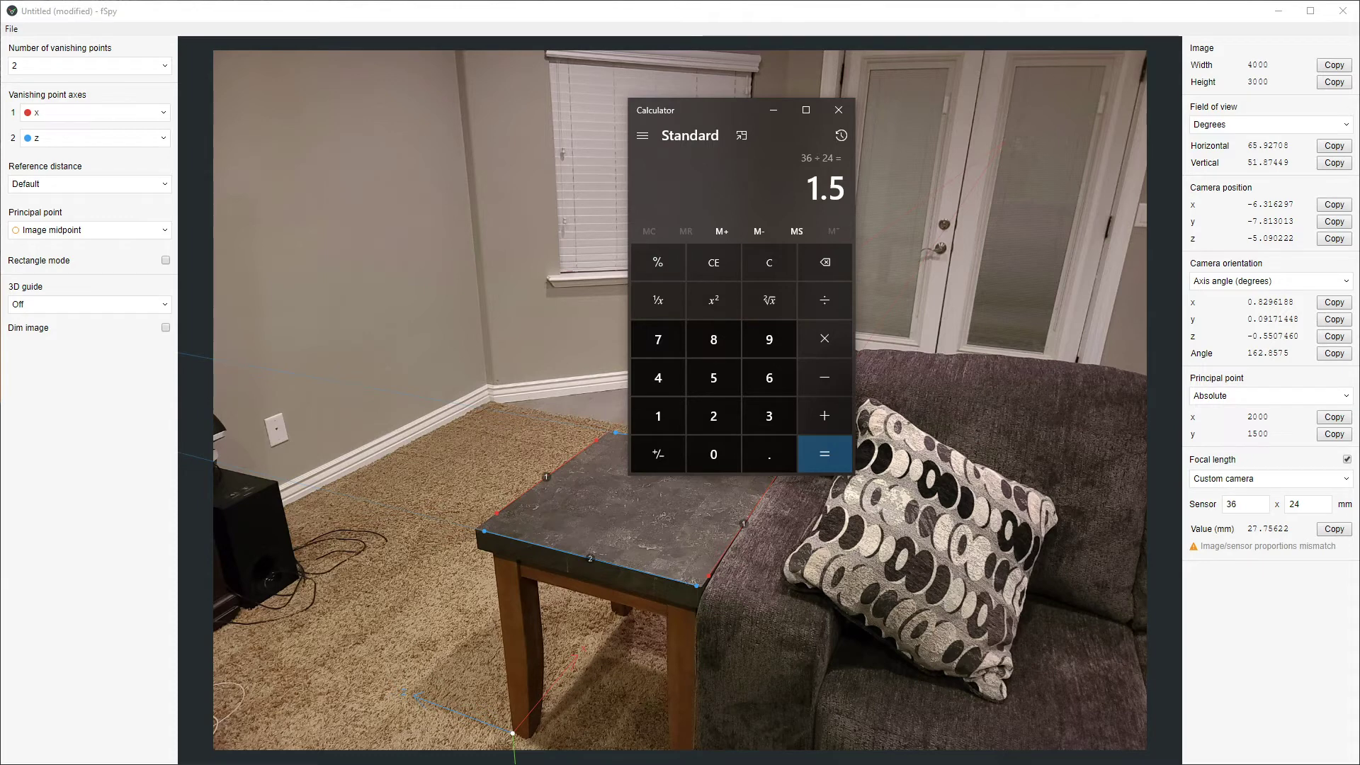
# Set the custom camera's sensor width to 32 mm in fSpy and save the project as fspy2
pyautogui.doubleClick(1231, 503)
pyautogui.write('32')
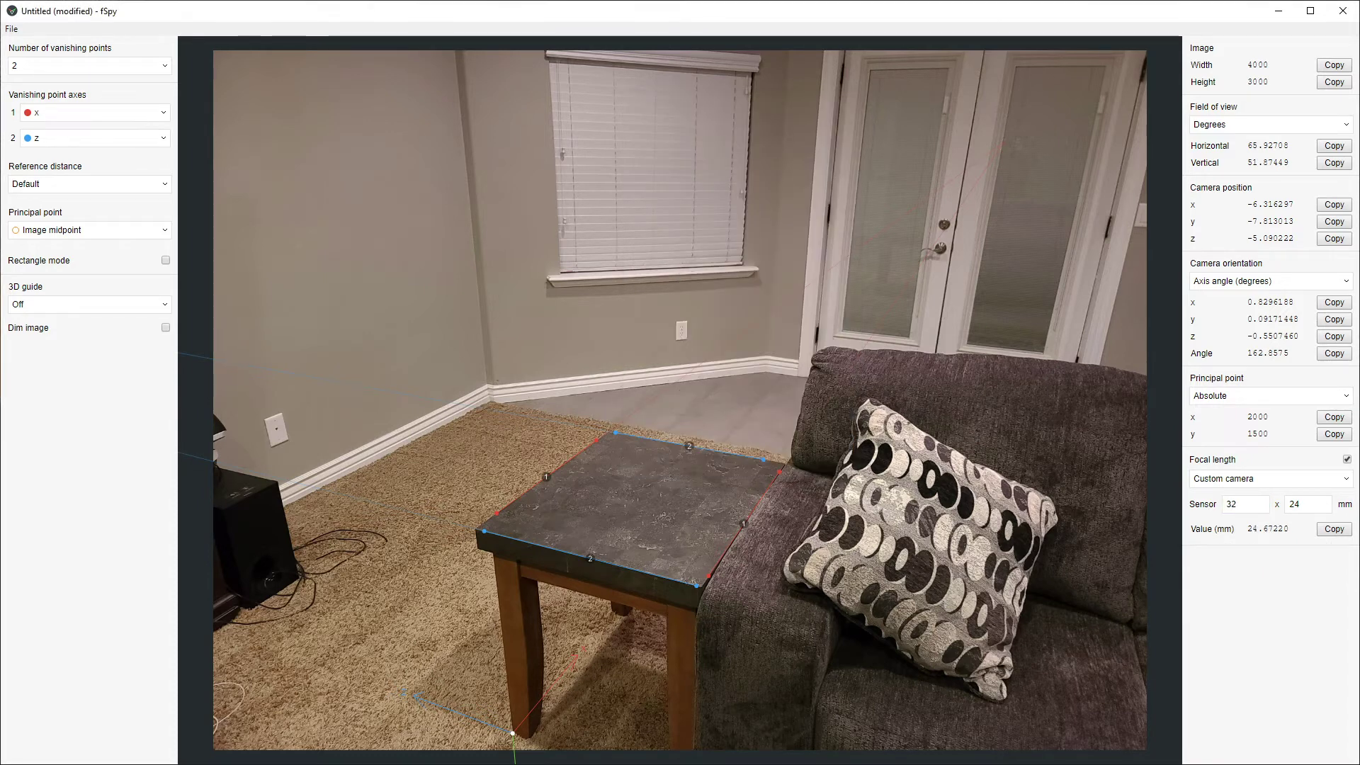
pyautogui.hotkey('ctrl', 's')
pyautogui.write('fspy2')
pyautogui.press('Return')
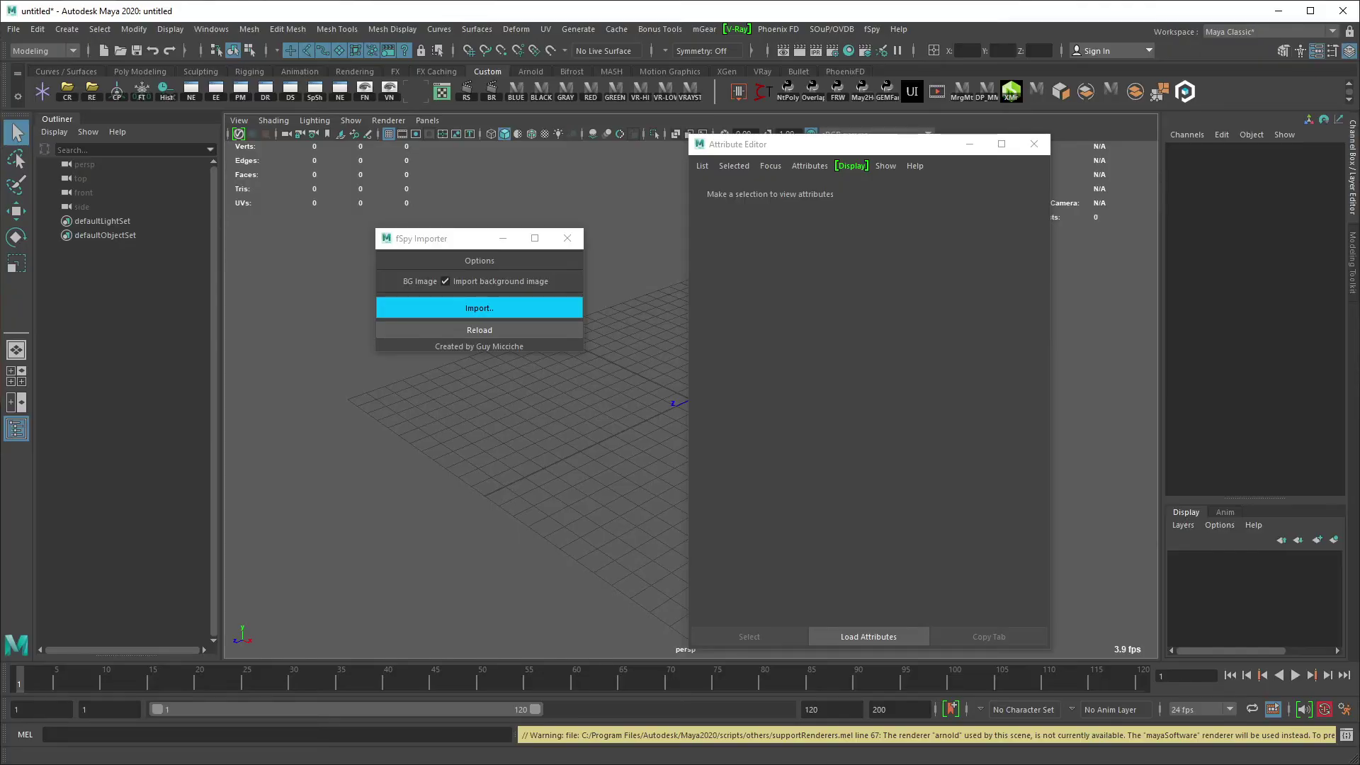
# Switch to Maya, import fspy2.fspy with its background image and display the resolution gate
pyautogui.click(479, 307)
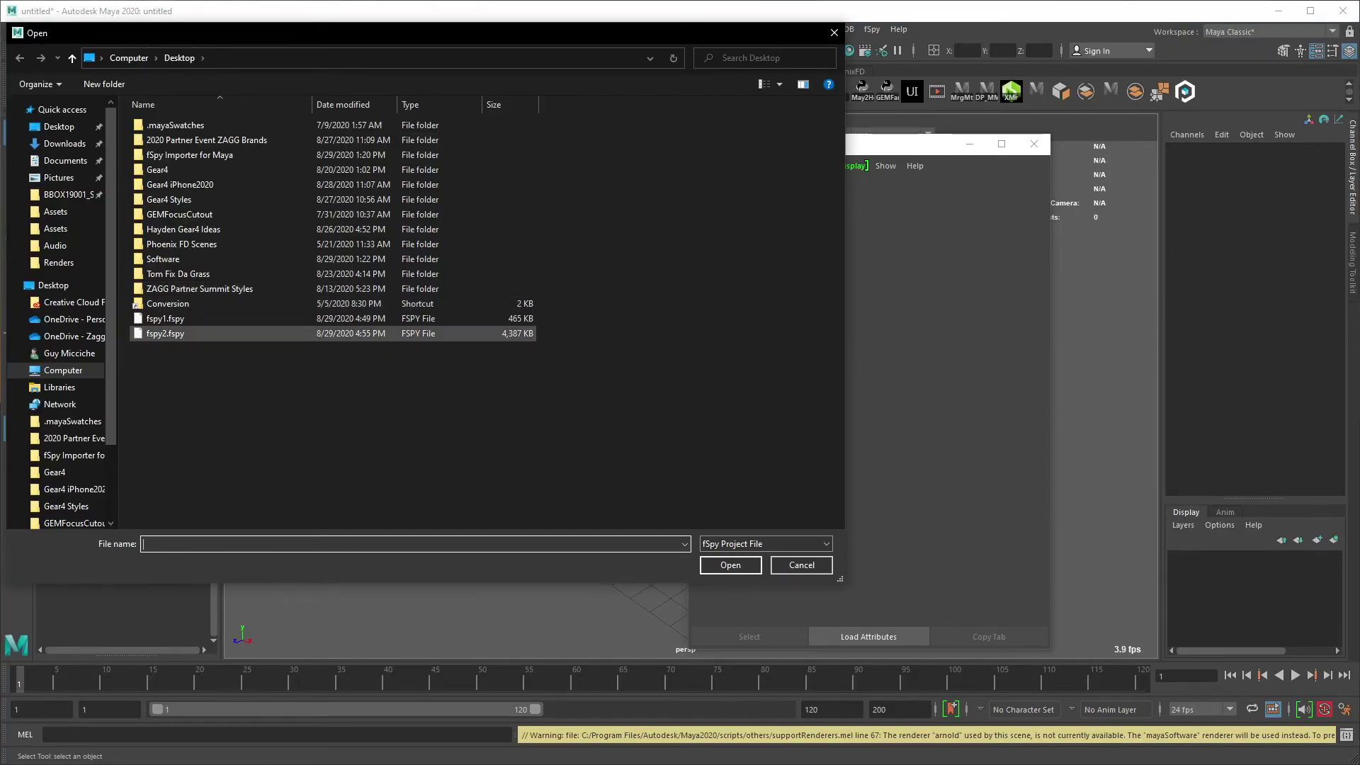
pyautogui.click(165, 333)
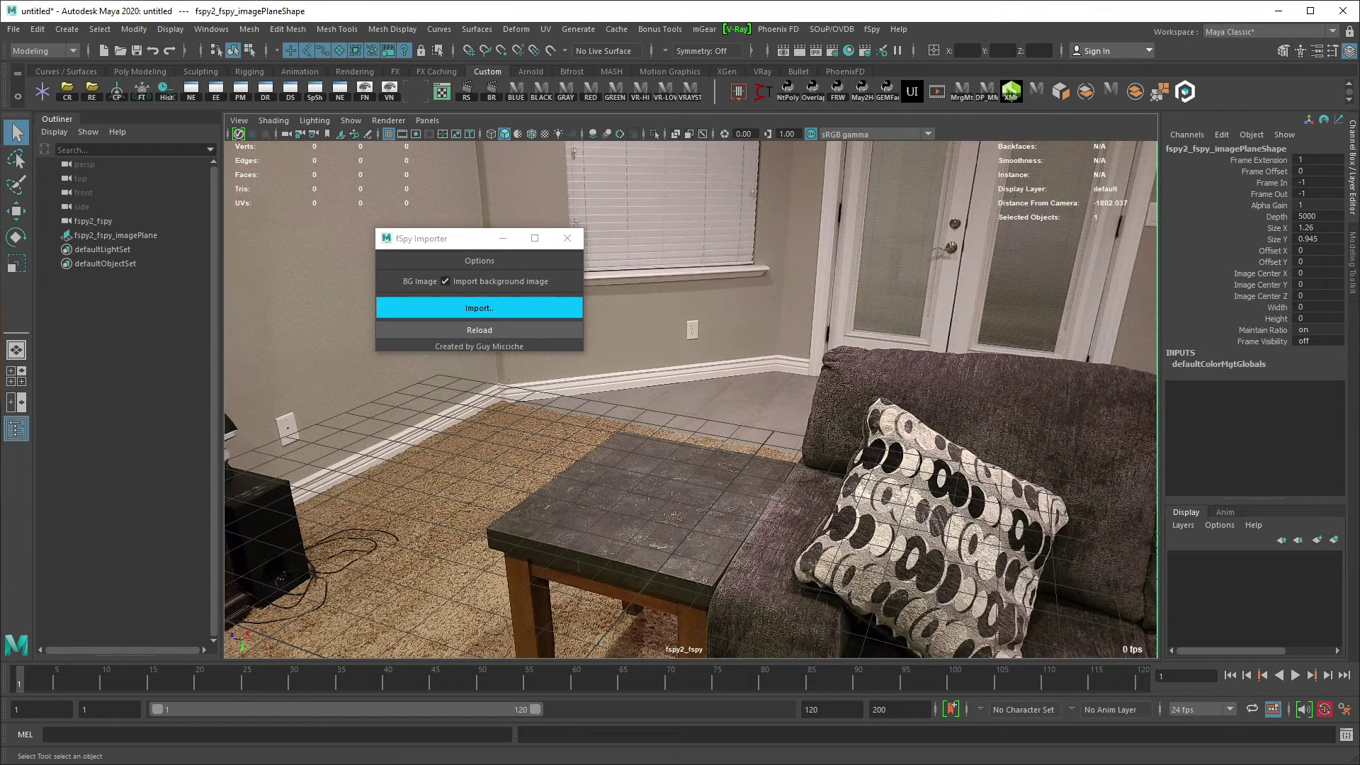
pyautogui.moveTo(461, 238); pyautogui.dragTo(189, 261)
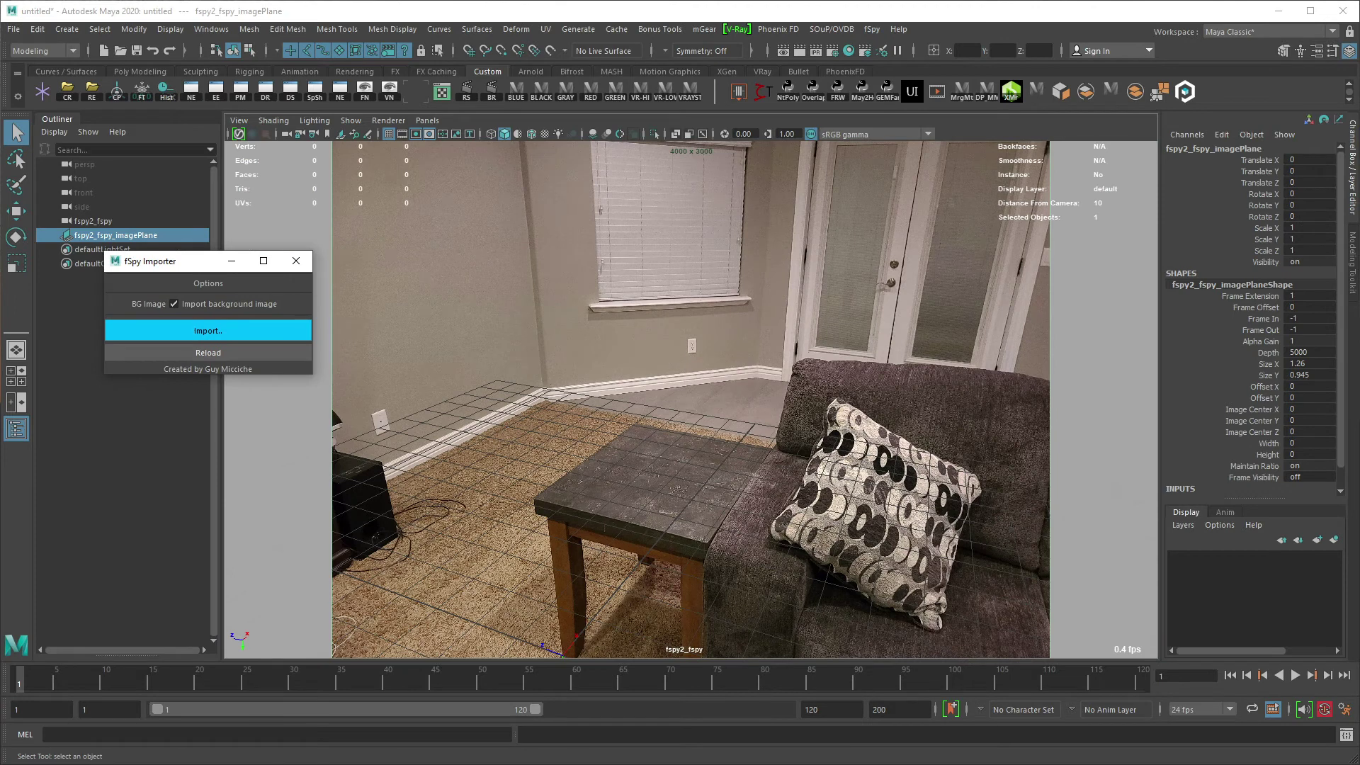
# Open the Render Settings and check the image size set by the import
pyautogui.click(832, 50)
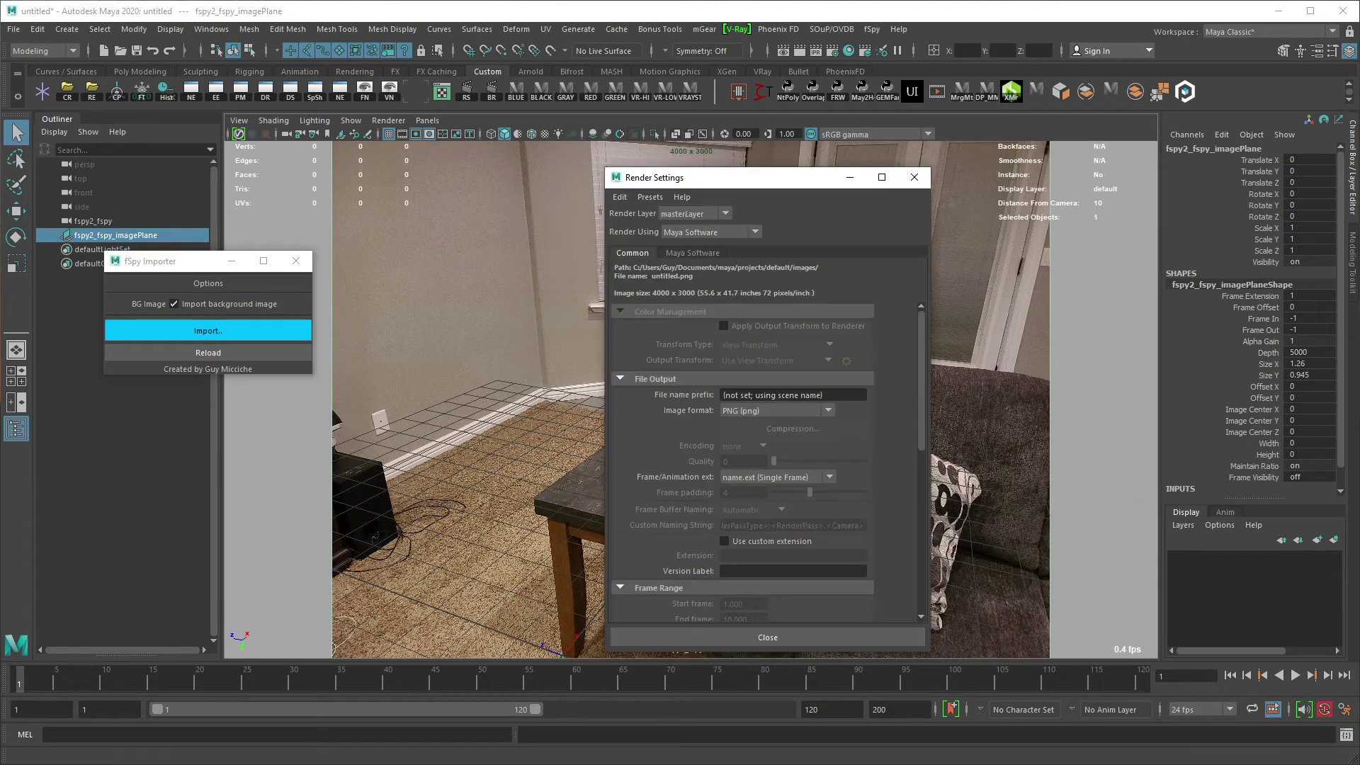
pyautogui.scroll(-7, 768, 461)
pyautogui.scroll(-2, 765, 461)
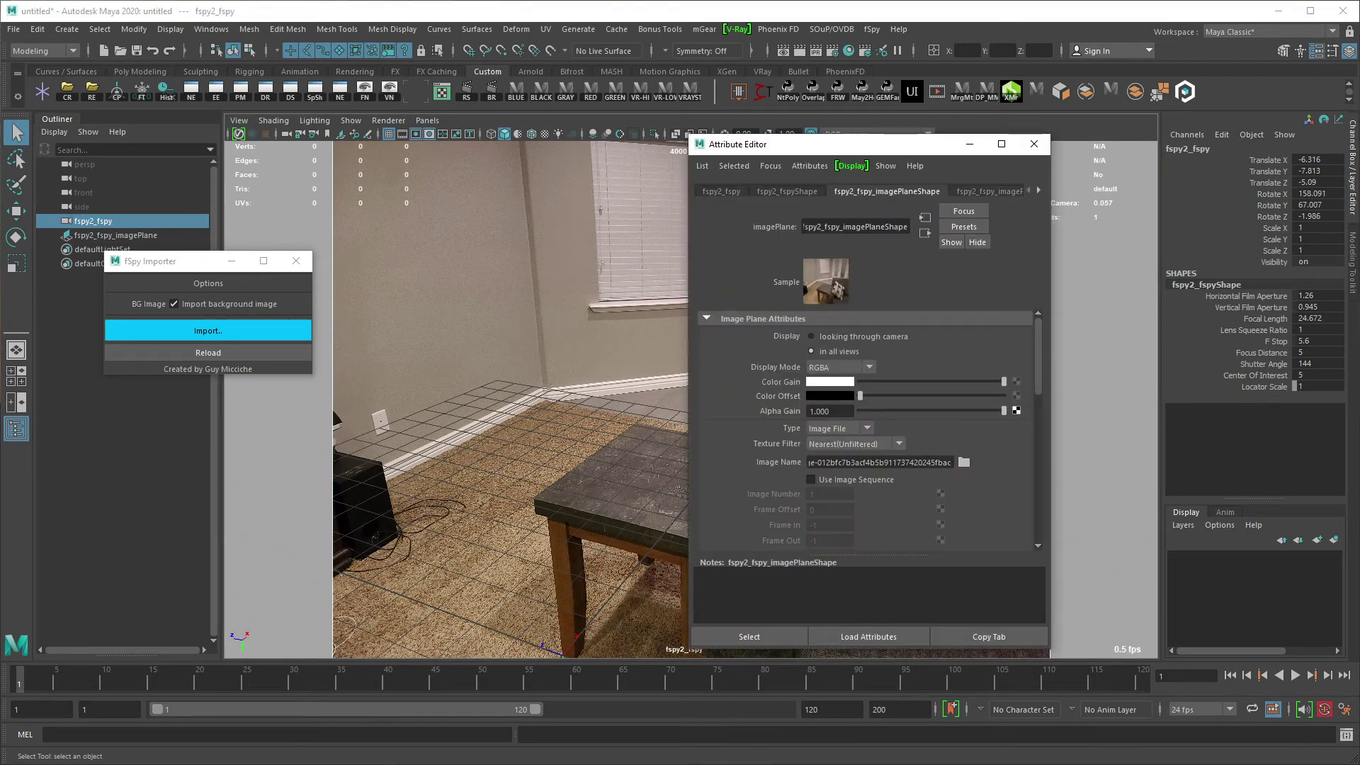
# Inspect the imported camera's image plane, film aperture and focal length in the Attribute Editor and compare them with the fSpy values
pyautogui.scroll(-5, 865, 432)
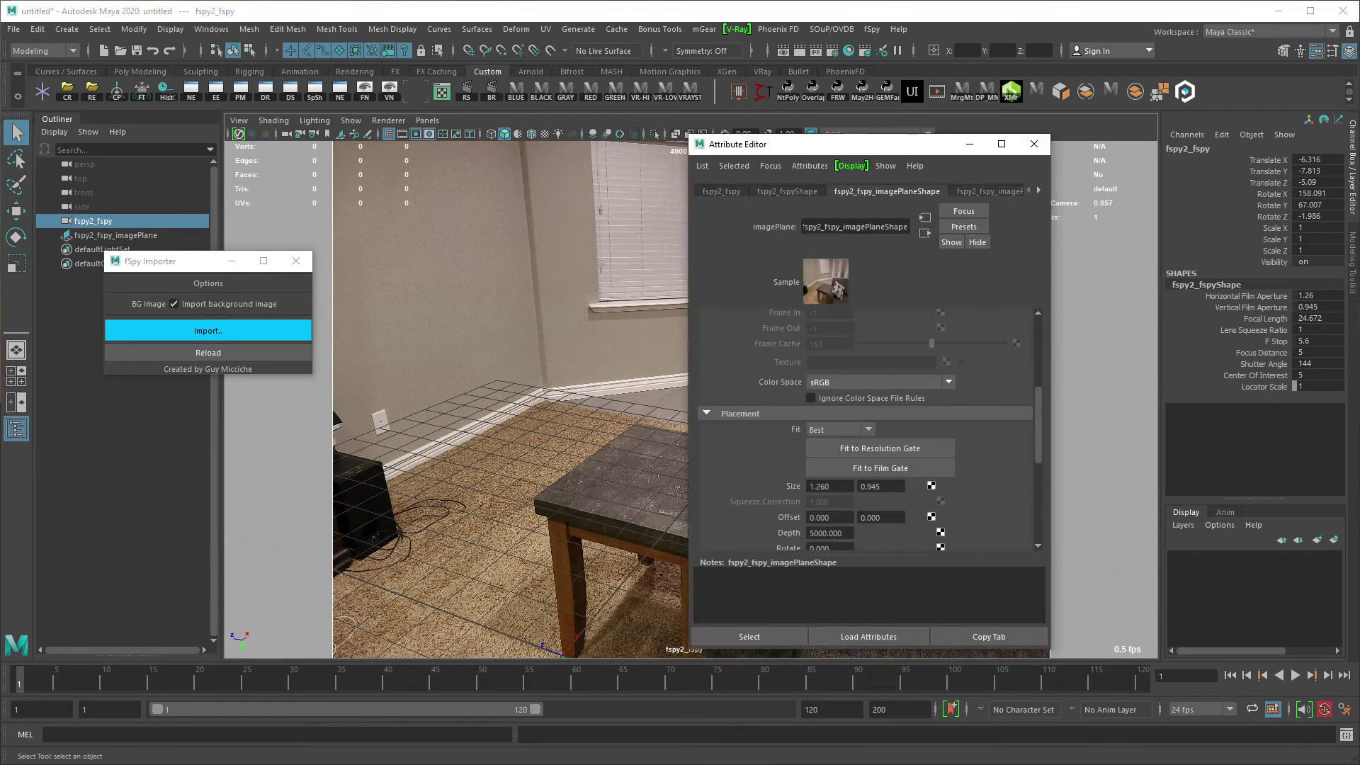
pyautogui.click(786, 191)
pyautogui.doubleClick(822, 528)
pyautogui.moveTo(836, 512); pyautogui.dragTo(810, 512)
pyautogui.doubleClick(873, 512)
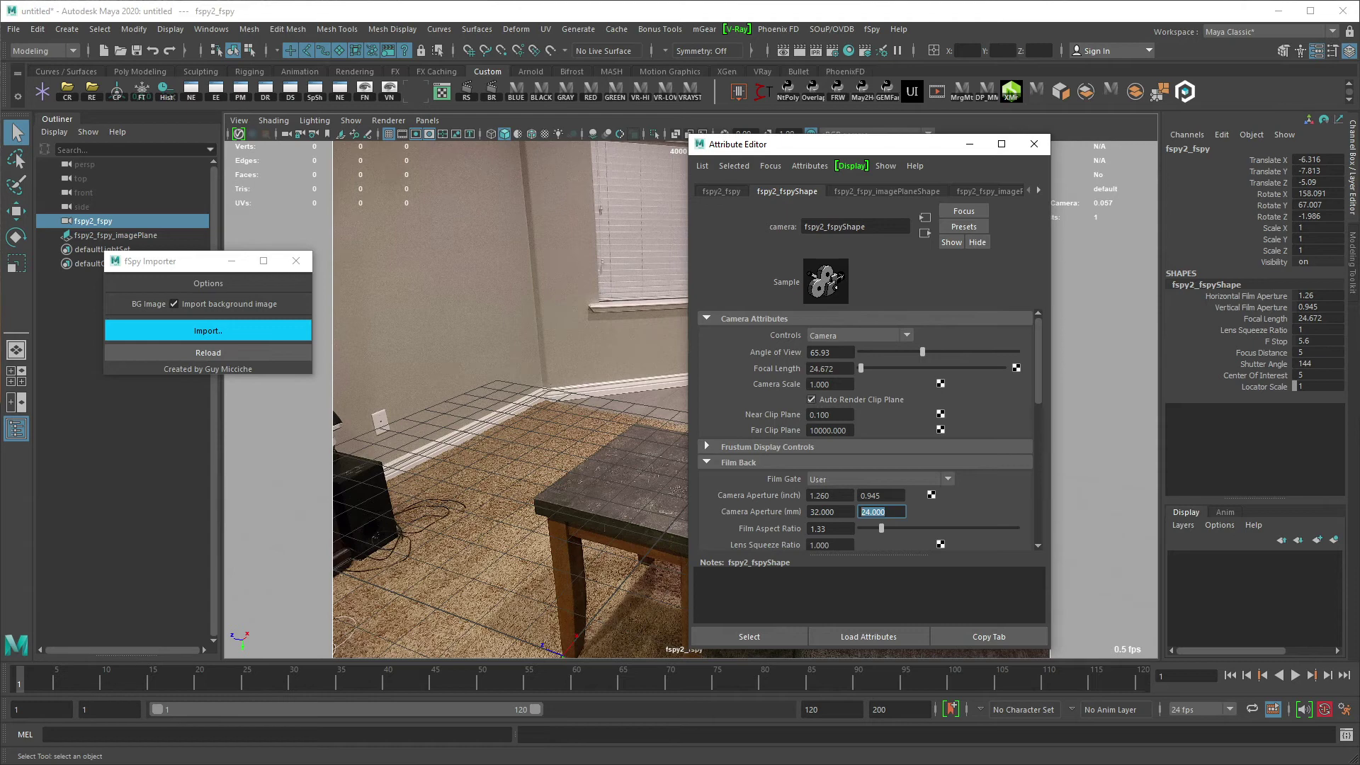
pyautogui.doubleClick(822, 368)
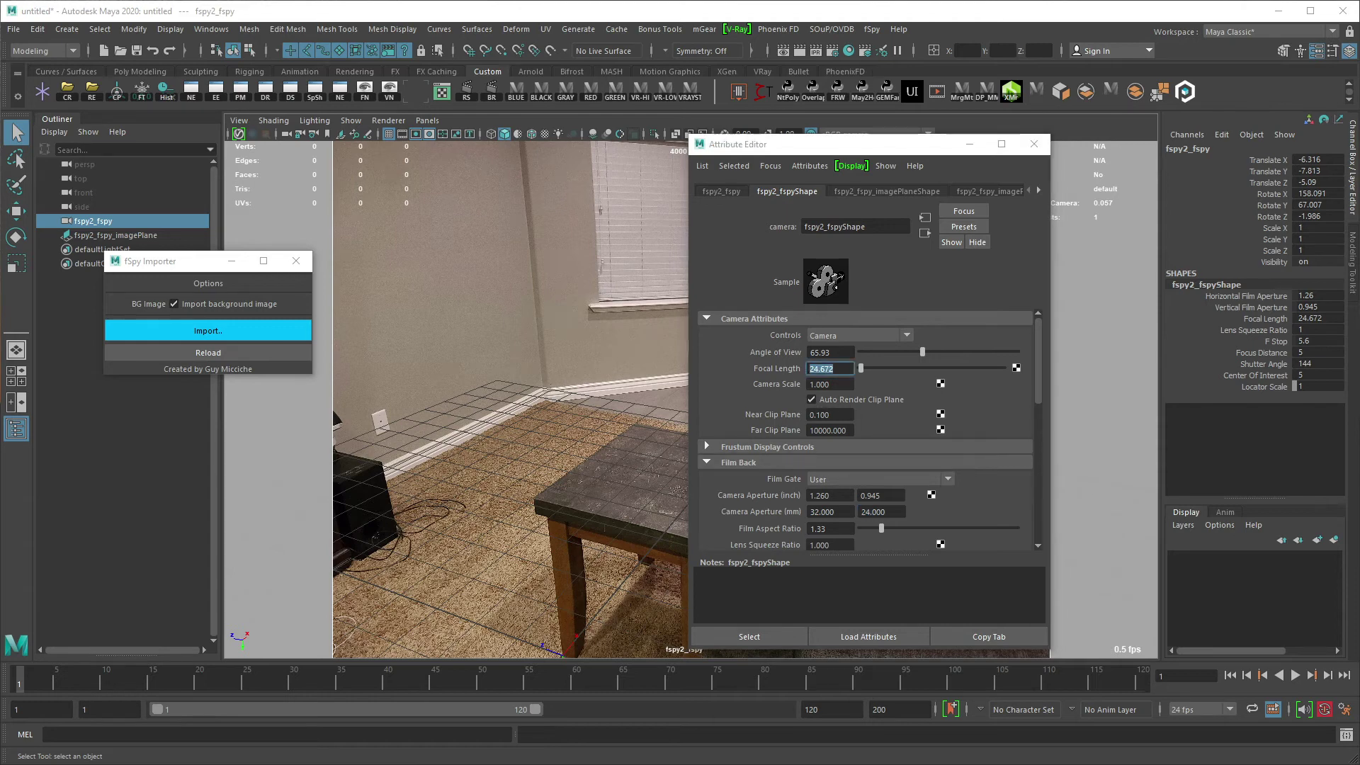
pyautogui.hotkey('alt', 'Tab')
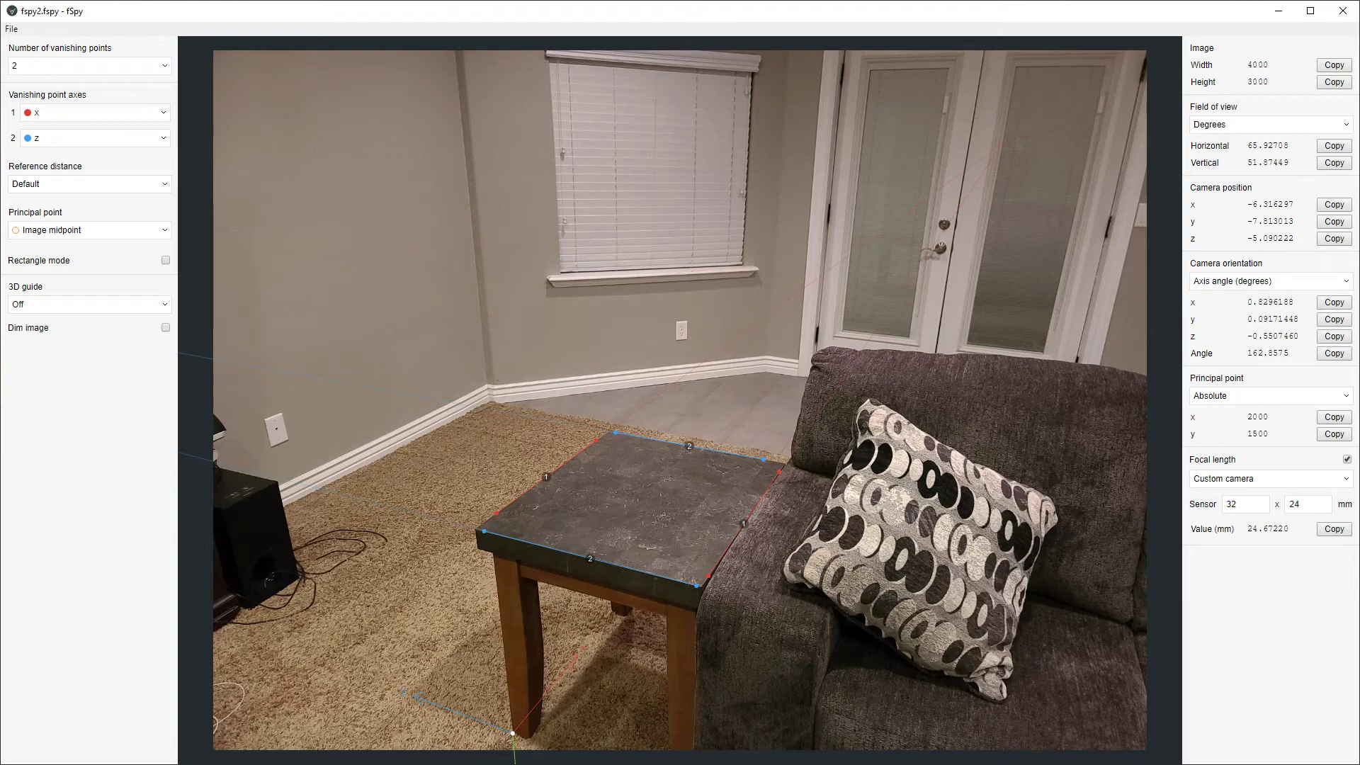
pyautogui.hotkey('alt', 'Tab')
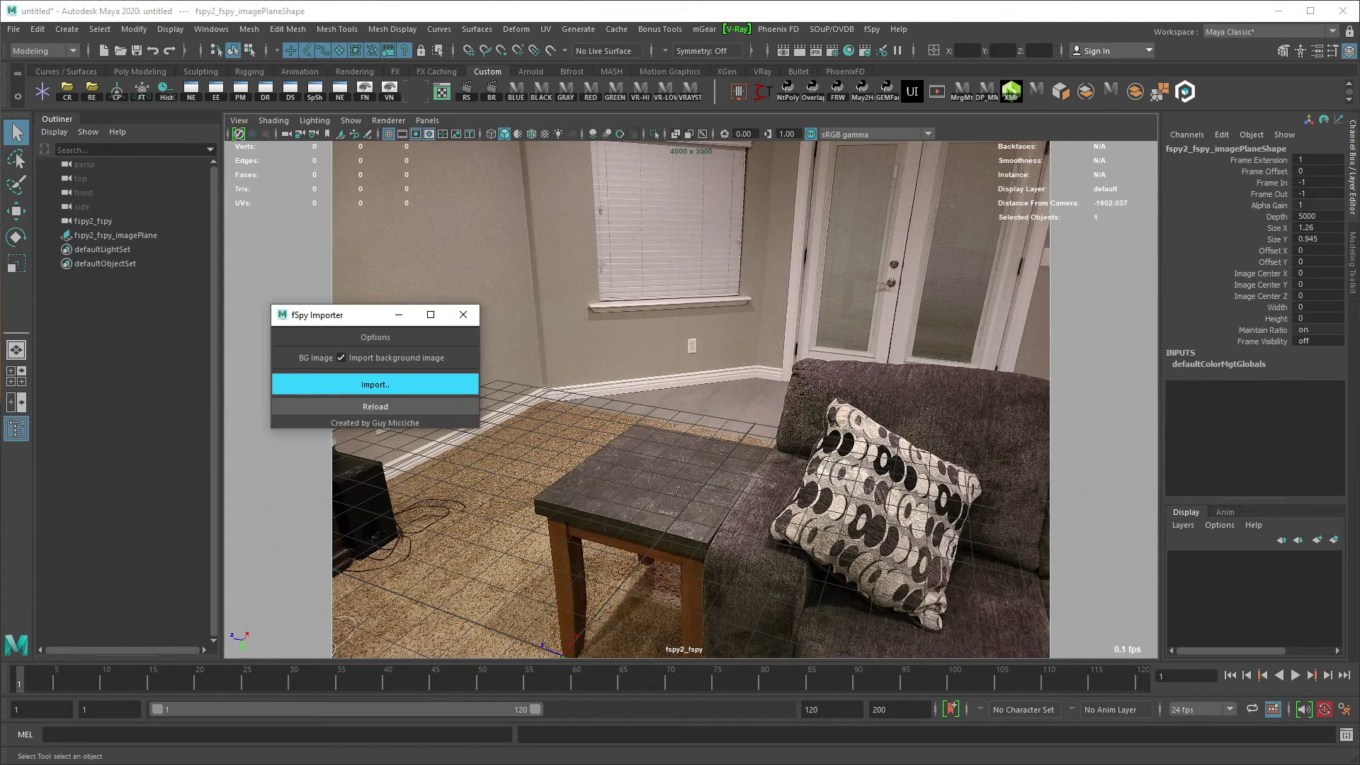
# Import fspy1.fspy as an additional camera in the same scene and open the view's camera choices
pyautogui.click(376, 383)
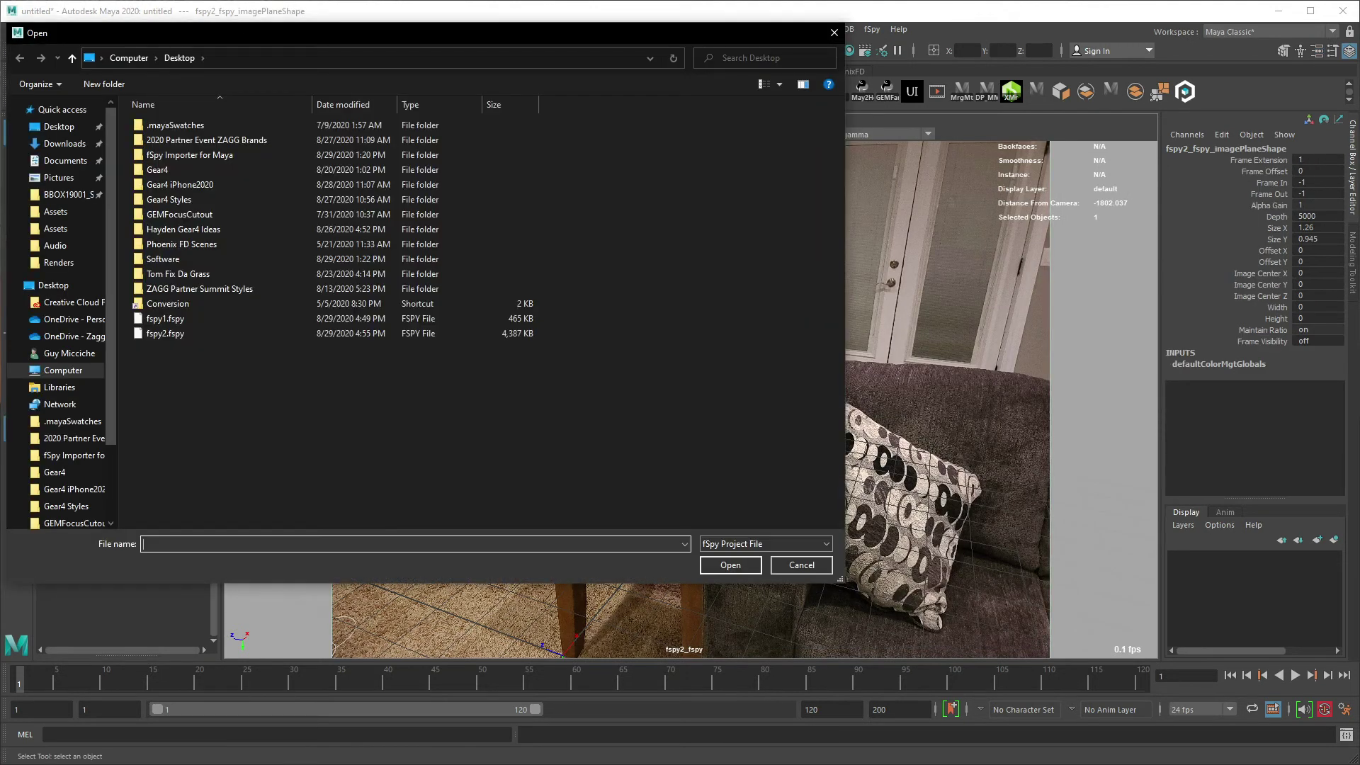
pyautogui.click(166, 318)
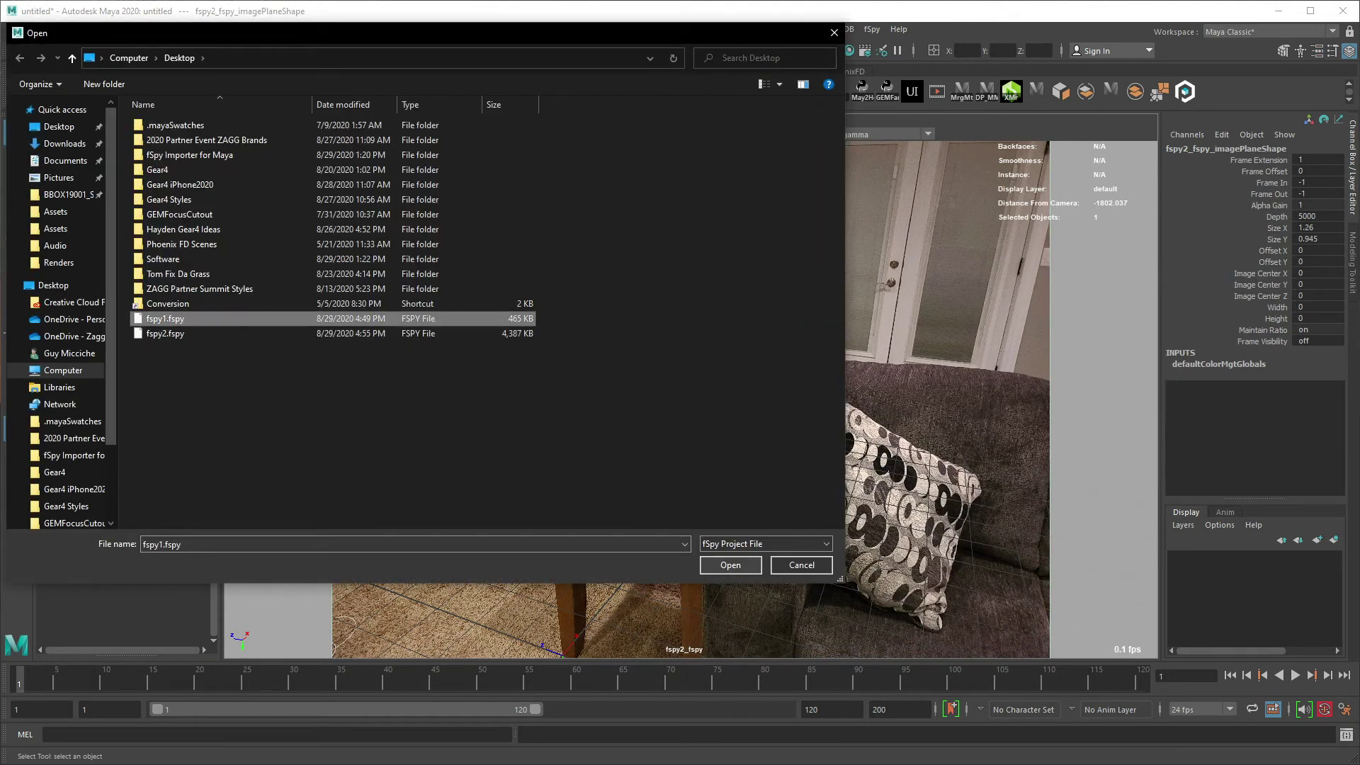
pyautogui.press('Return')
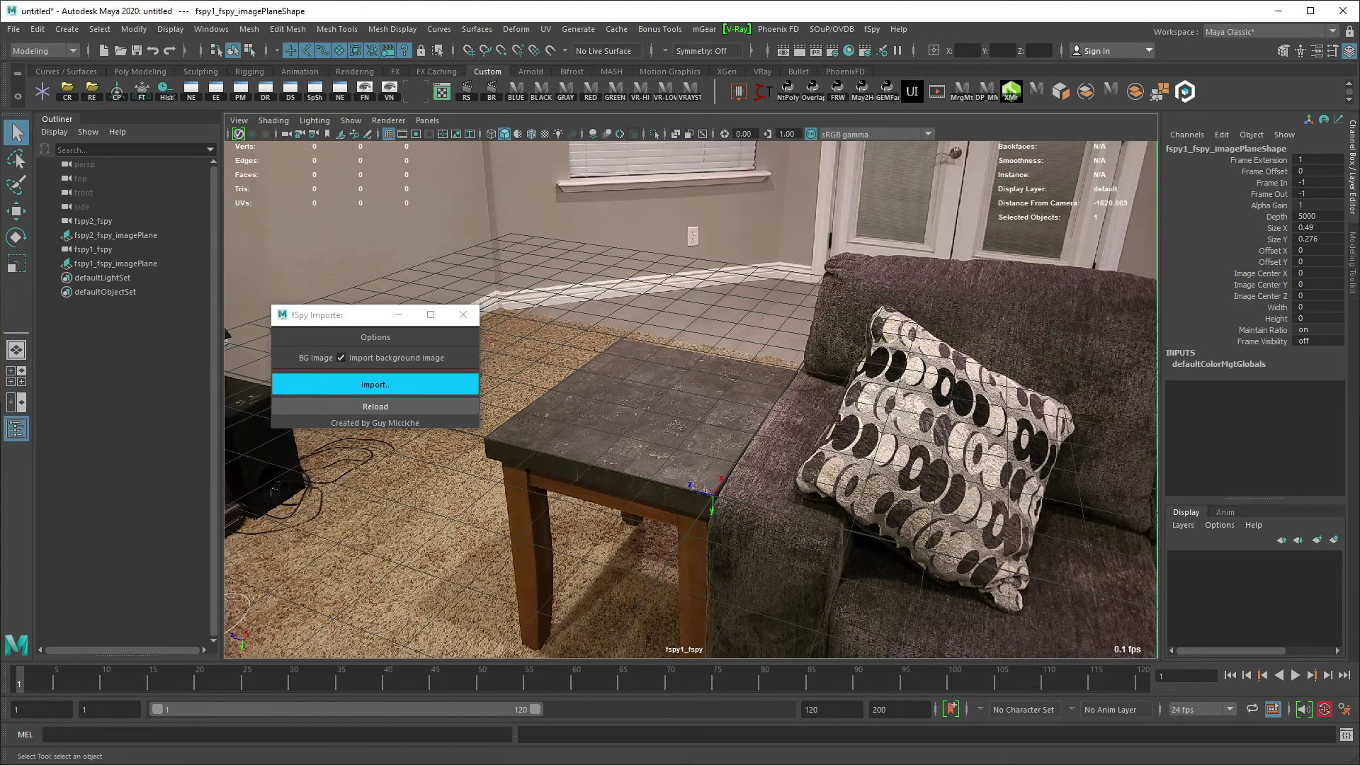
pyautogui.click(427, 120)
pyautogui.moveTo(453, 134)
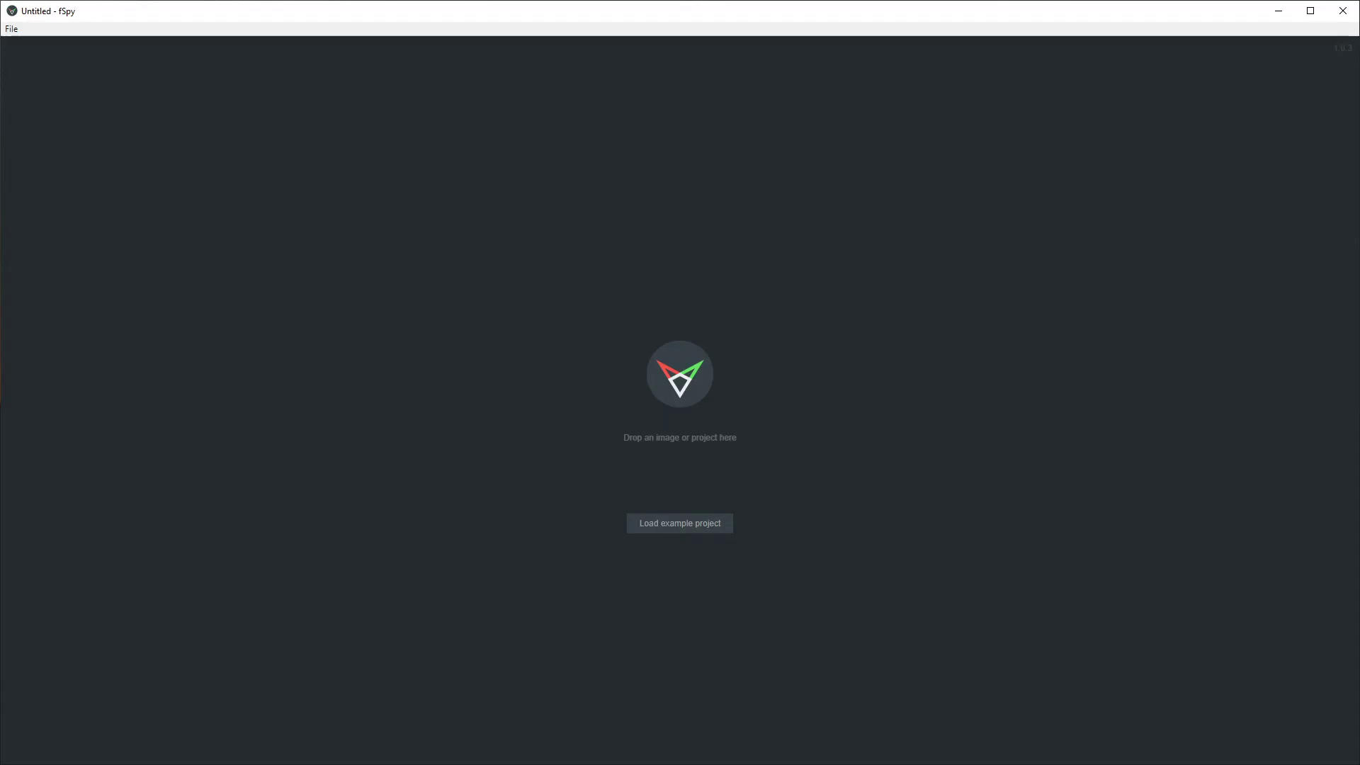
# Switch to fSpy, load the TV photo from the desktop and set the second vanishing point axis to y
pyautogui.click(1278, 10)
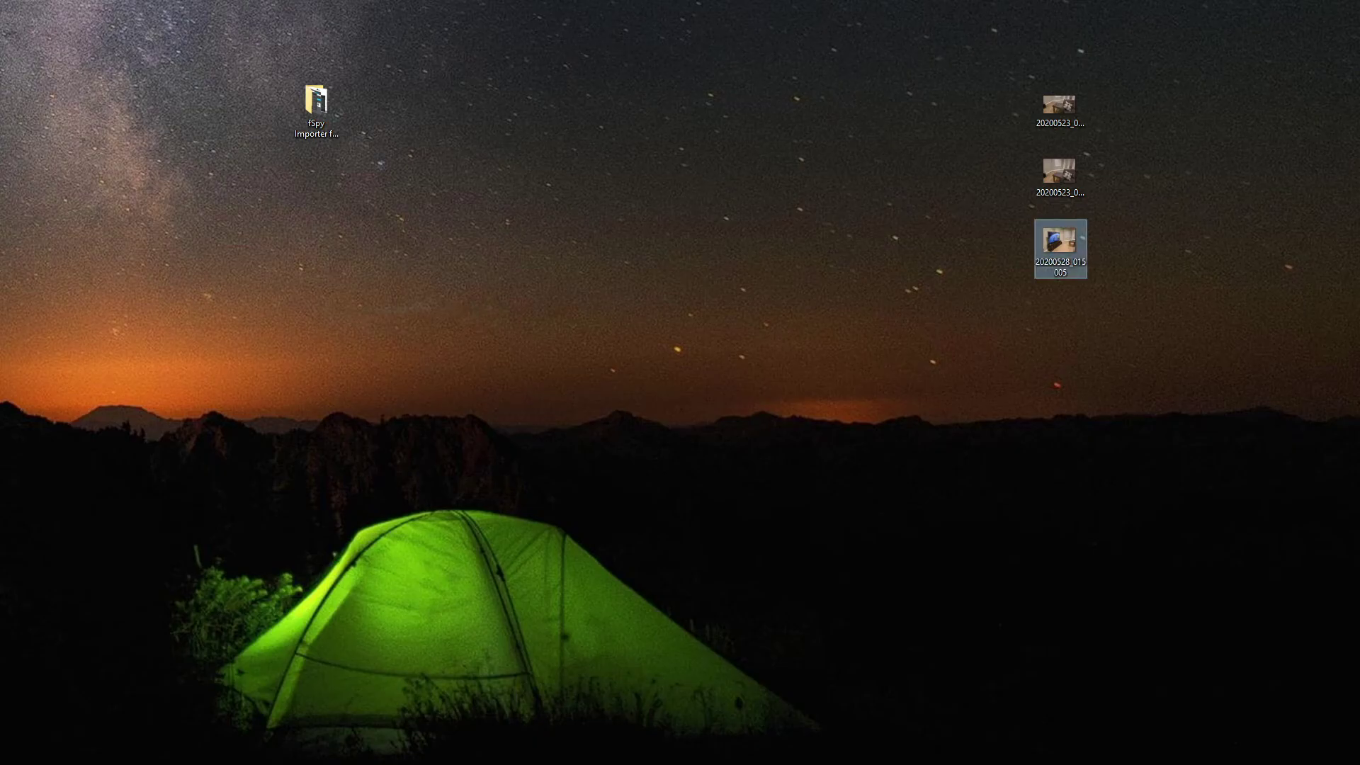
pyautogui.moveTo(1060, 244); pyautogui.dragTo(614, 420)
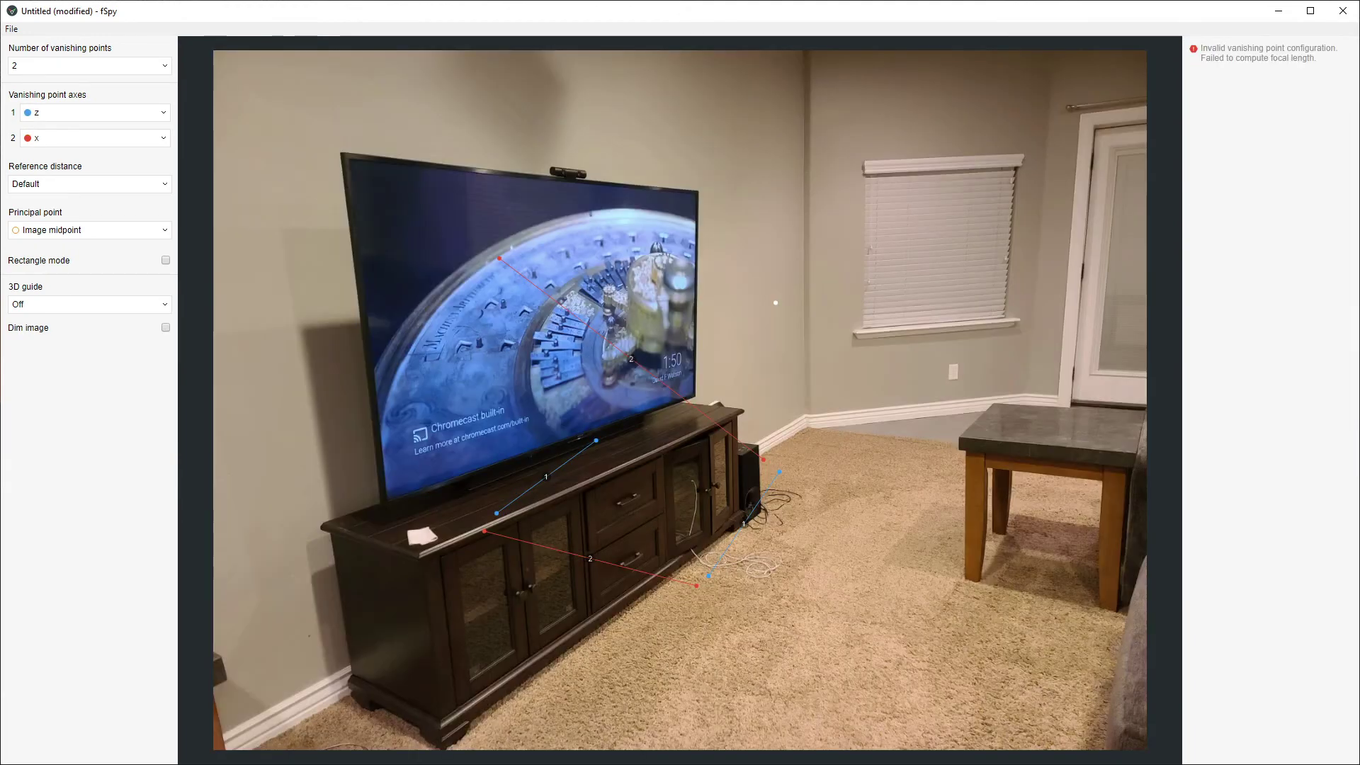
pyautogui.click(96, 137)
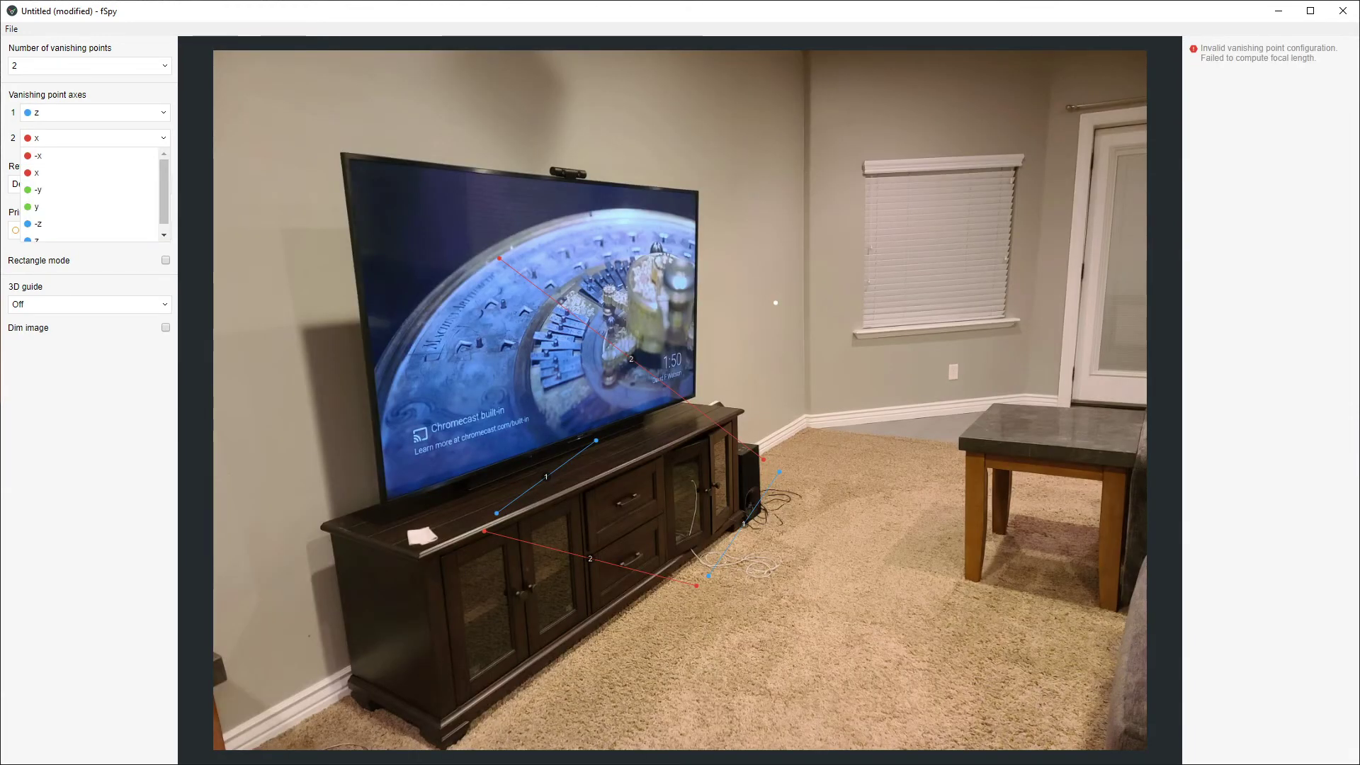
pyautogui.click(36, 206)
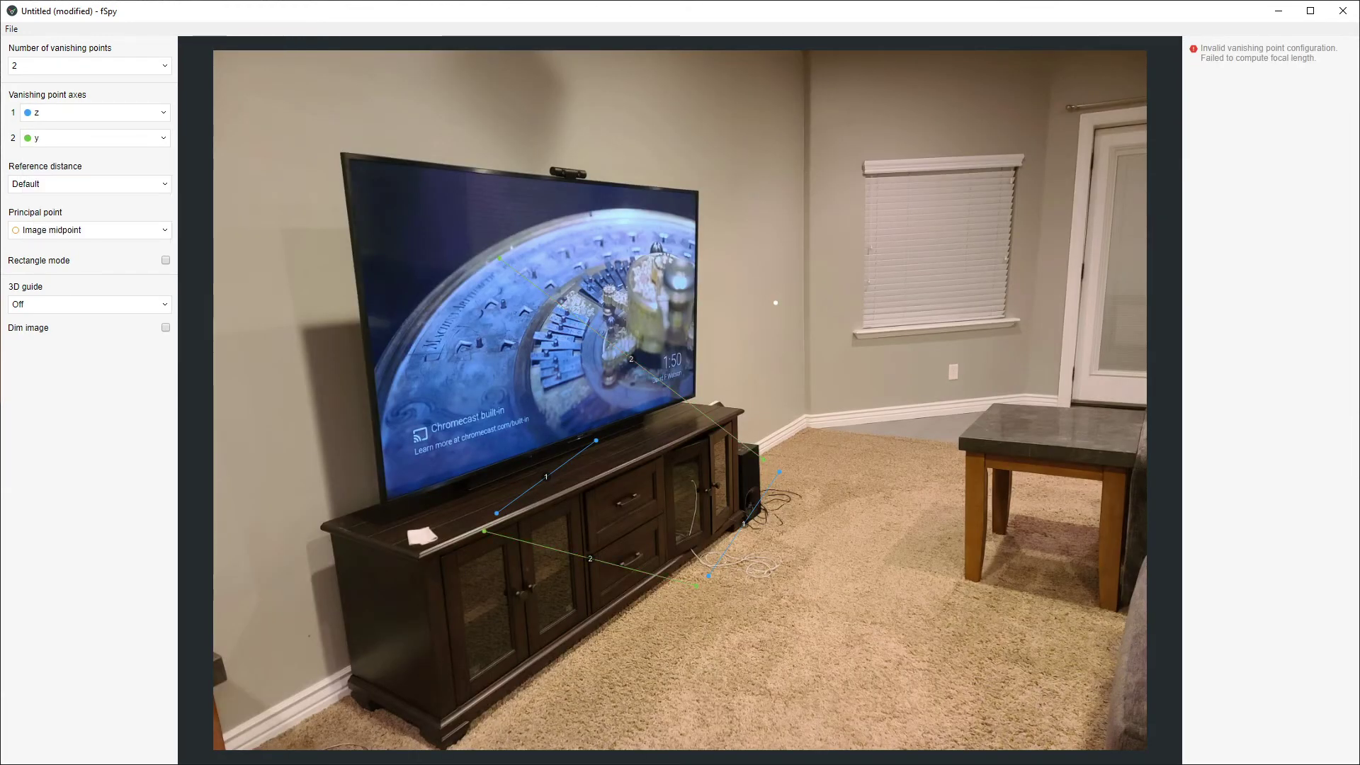
# Dim the image and align the second vanishing point's lines with the TV's left and right edges
pyautogui.moveTo(499, 258); pyautogui.dragTo(700, 206)
pyautogui.click(165, 327)
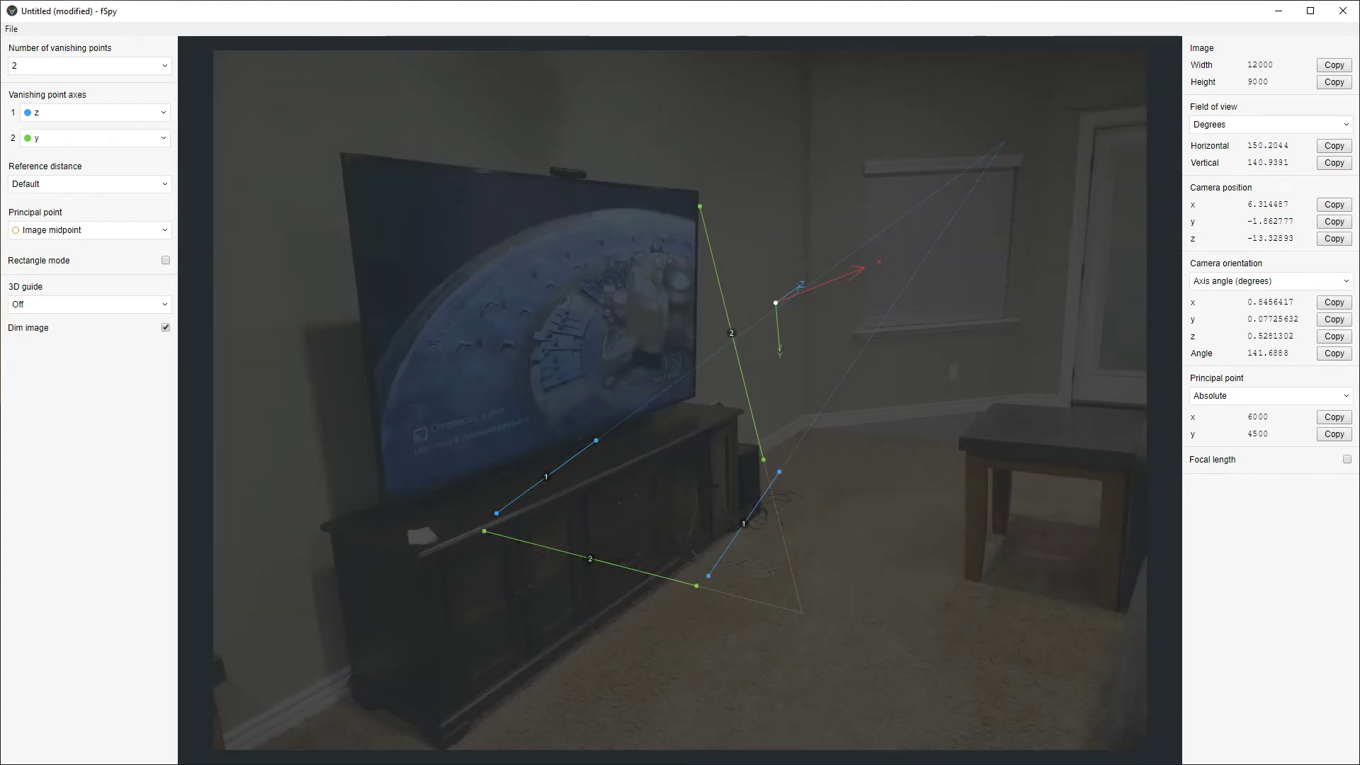
pyautogui.moveTo(699, 205); pyautogui.dragTo(699, 191)
pyautogui.moveTo(764, 460); pyautogui.dragTo(695, 393)
pyautogui.keyDown('shift'); pyautogui.moveTo(484, 531); pyautogui.dragTo(341, 161); pyautogui.keyUp('shift')
pyautogui.keyDown('shift'); pyautogui.moveTo(697, 586); pyautogui.dragTo(373, 428); pyautogui.keyUp('shift')
# Align the first vanishing point's lines with the TV's top and bottom edges and move the origin to its upper-left corner
pyautogui.keyDown('shift'); pyautogui.moveTo(496, 513); pyautogui.dragTo(353, 153); pyautogui.keyUp('shift')
pyautogui.keyDown('shift'); pyautogui.moveTo(596, 441); pyautogui.dragTo(680, 189); pyautogui.keyUp('shift')
pyautogui.moveTo(779, 472); pyautogui.dragTo(690, 398)
pyautogui.moveTo(709, 576); pyautogui.dragTo(388, 499)
pyautogui.keyDown('shift'); pyautogui.moveTo(691, 398); pyautogui.dragTo(692, 394); pyautogui.keyUp('shift')
pyautogui.moveTo(775, 303); pyautogui.dragTo(350, 159)
# Save the project to the desktop as fspy3.fspy
pyautogui.click(11, 28)
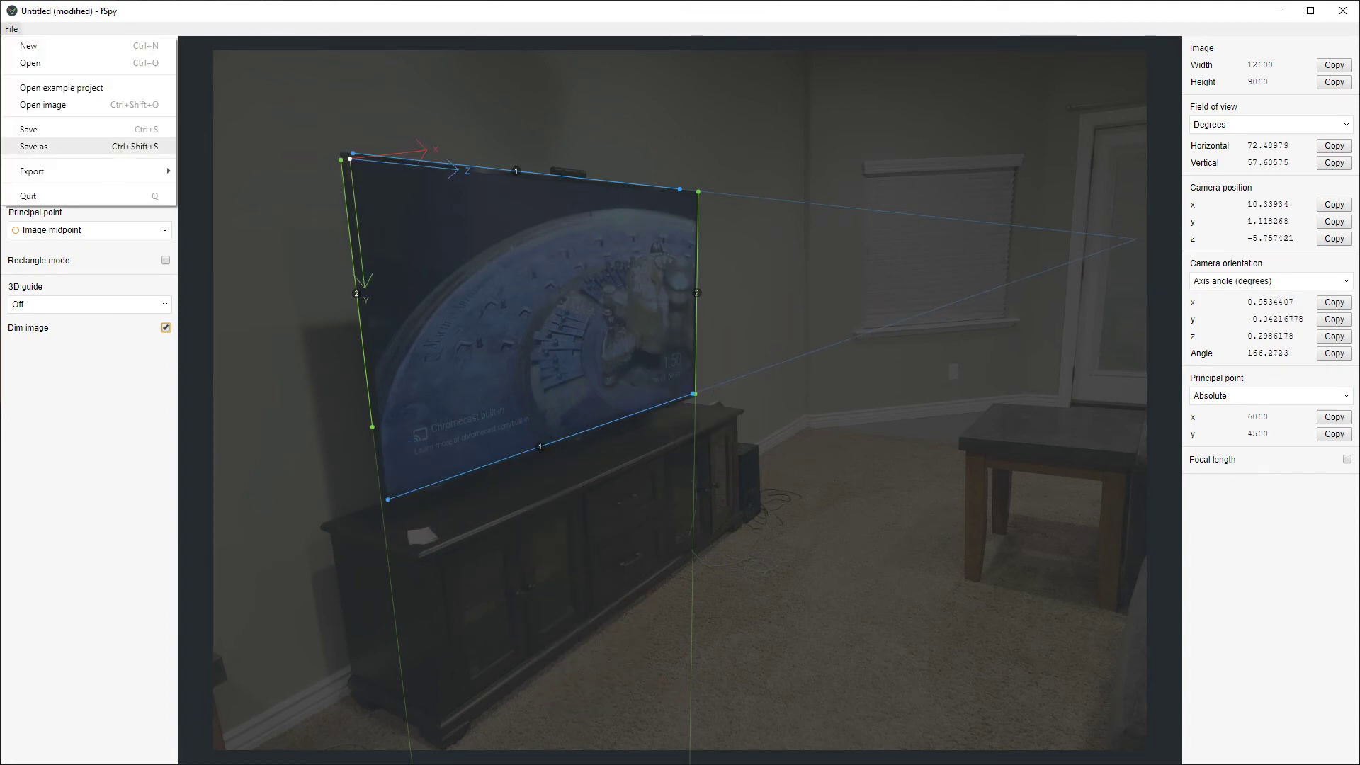
pyautogui.click(29, 146)
pyautogui.scroll(-3, 354, 318)
pyautogui.click(201, 417)
pyautogui.click(118, 515)
pyautogui.press('BackSpace')
pyautogui.write('3')
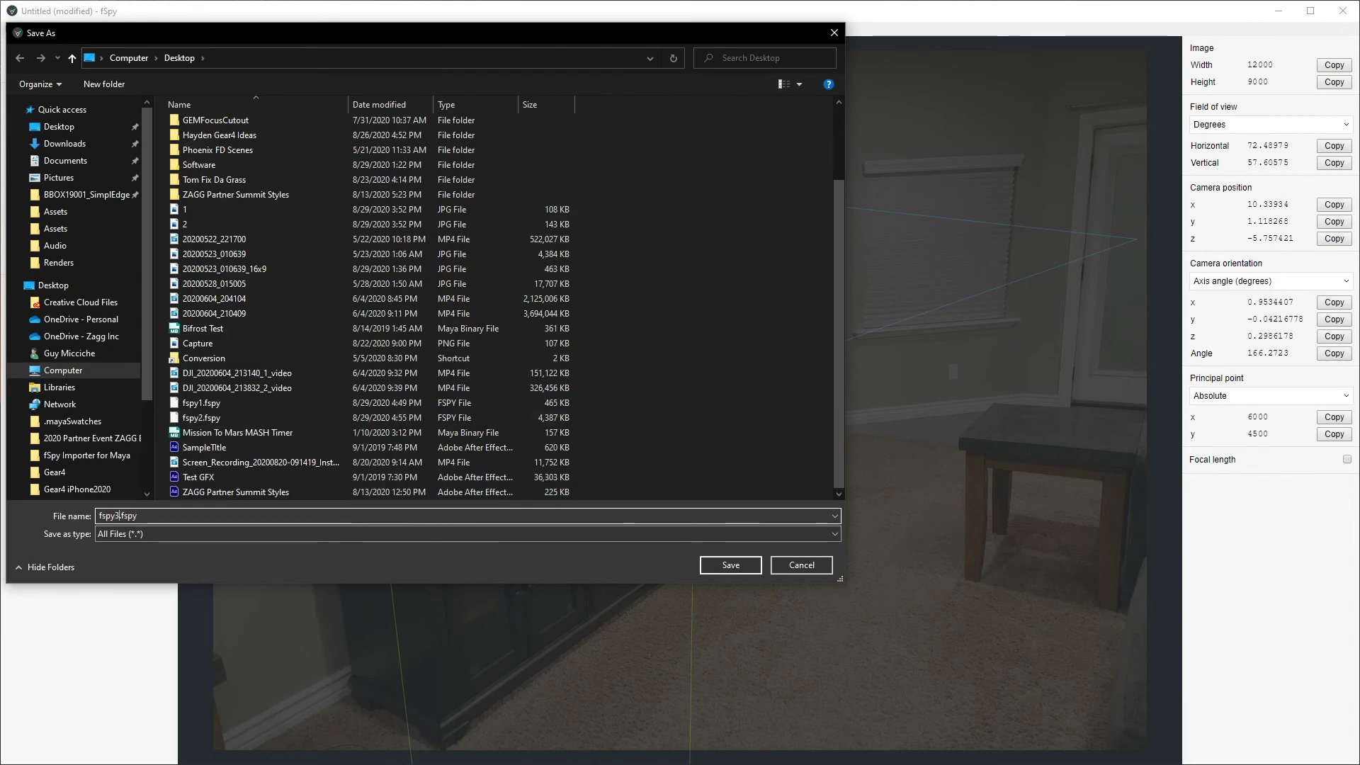
pyautogui.press('Return')
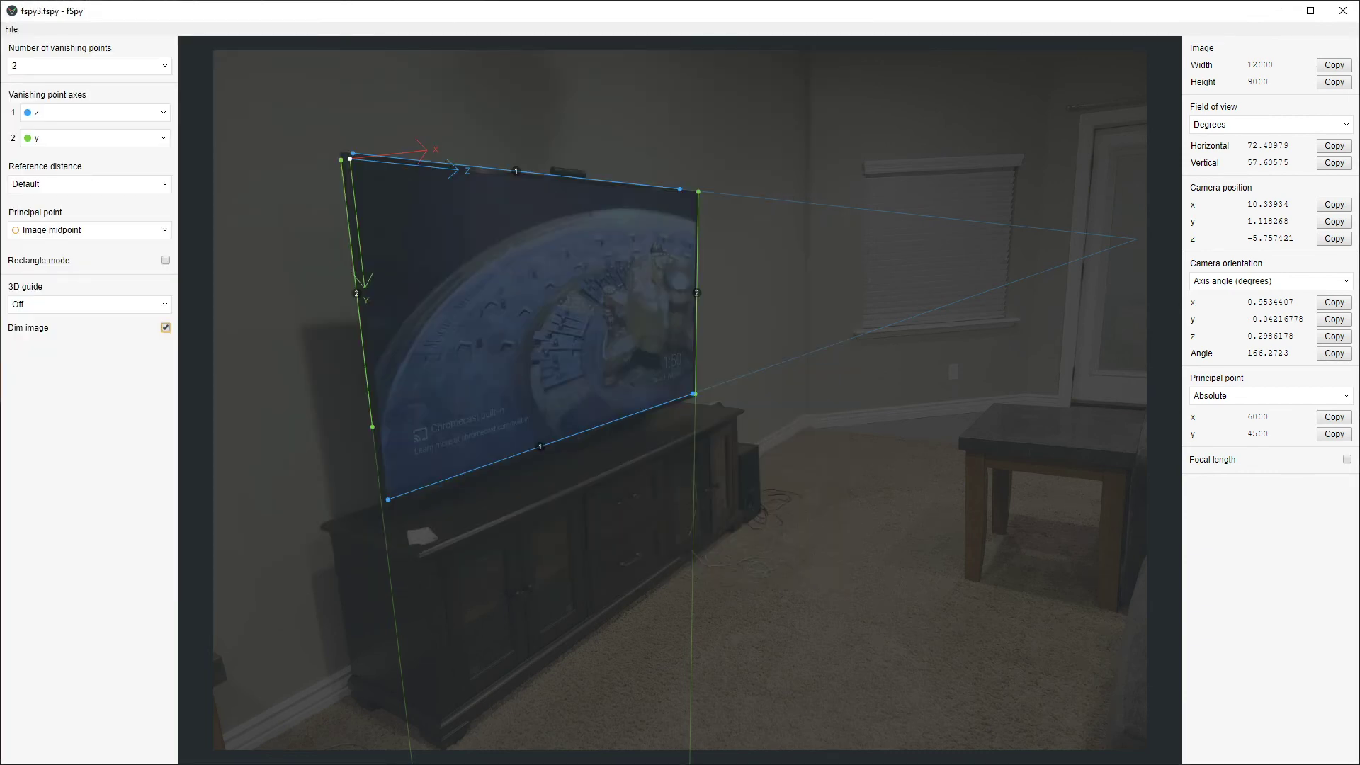
# Show the focal length and set the custom camera's sensor width to 32 mm
pyautogui.click(1347, 459)
pyautogui.doubleClick(1232, 504)
pyautogui.write('32')
pyautogui.press('Return')
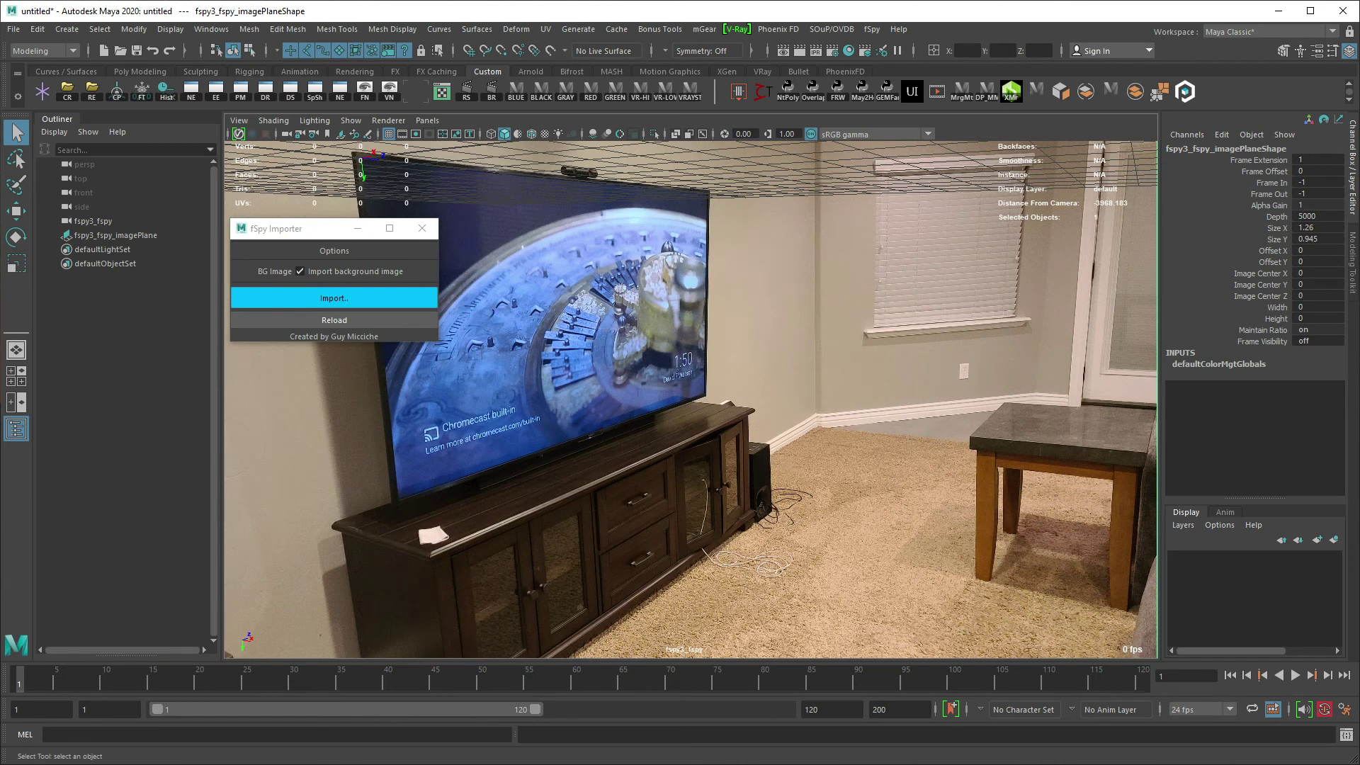
# Switch to Maya, show the resolution gate in the imported camera's view and move the importer window off the TV
pyautogui.click(416, 134)
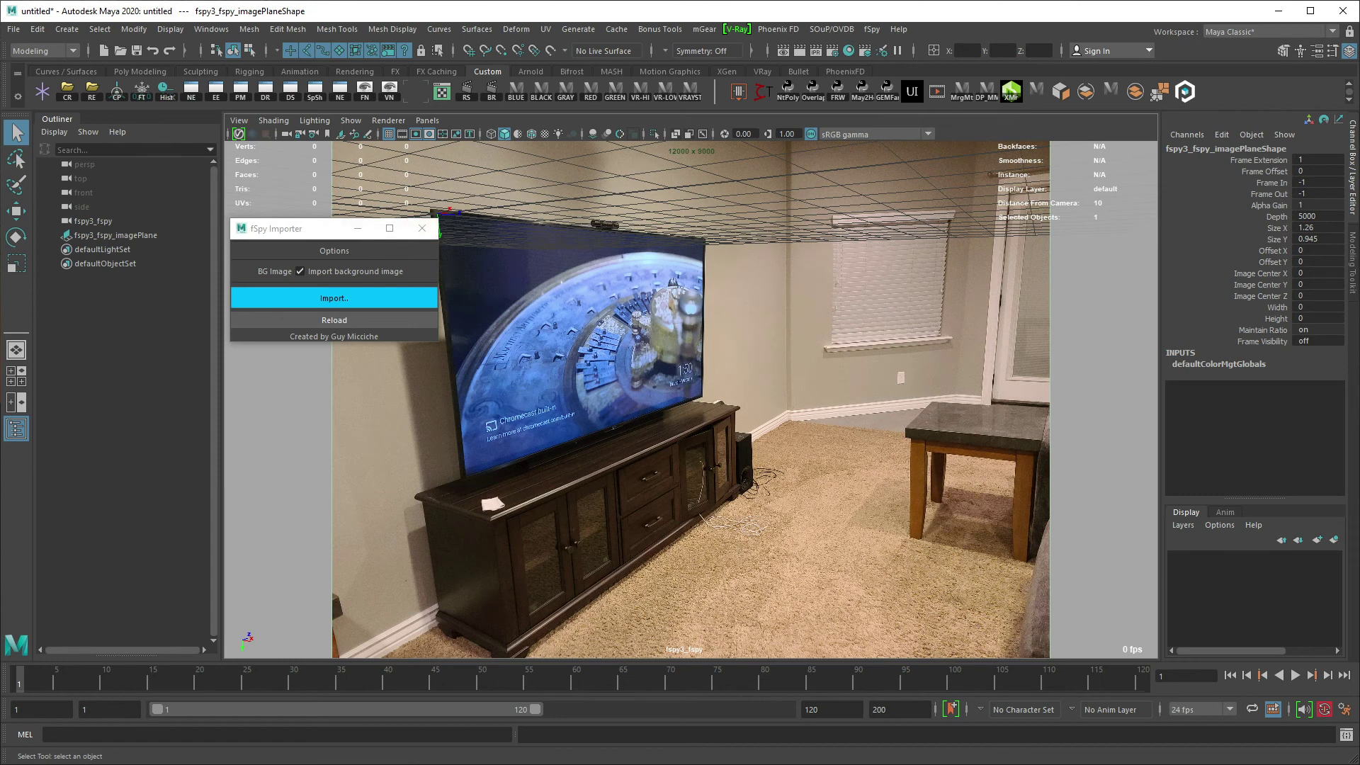
pyautogui.moveTo(312, 228); pyautogui.dragTo(325, 392)
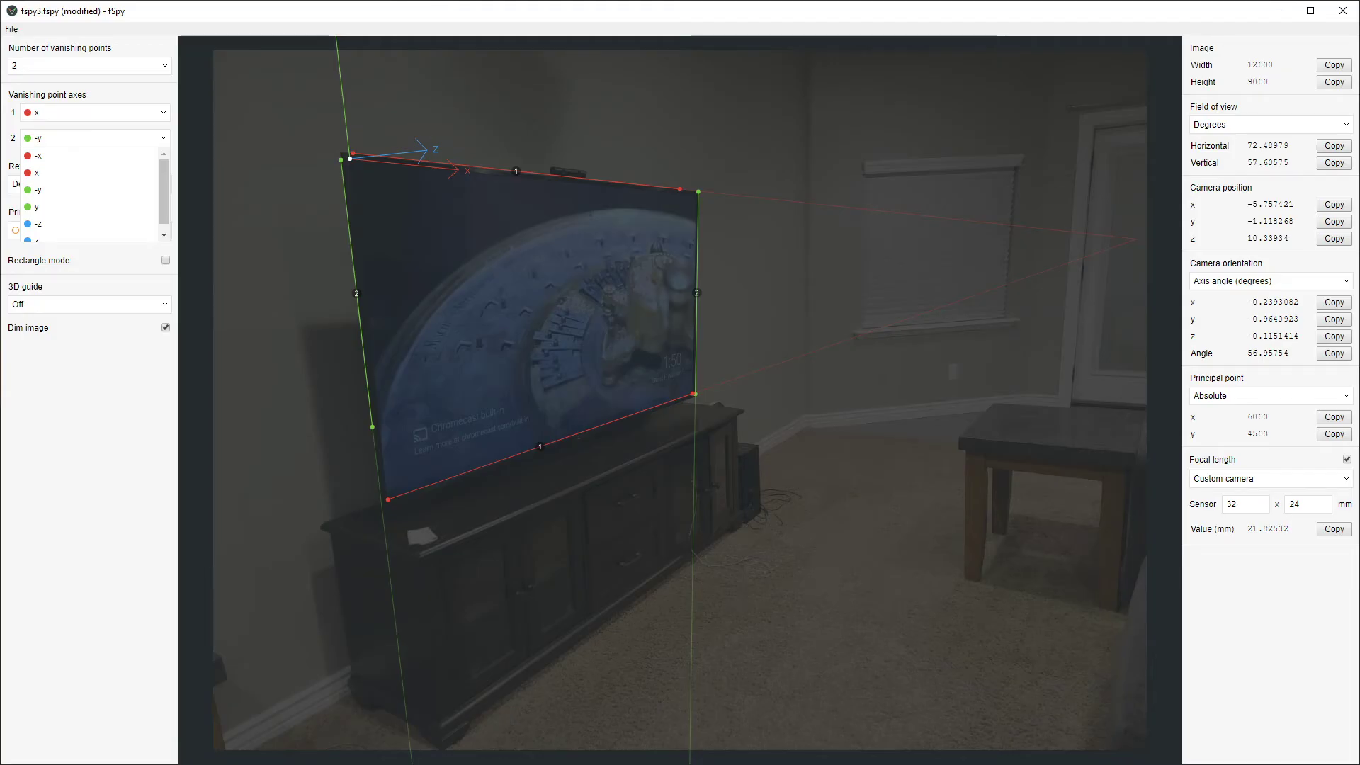
# Switch to fSpy and try z as the second vanishing point axis for the TV photo
pyautogui.click(36, 239)
pyautogui.press('Return')
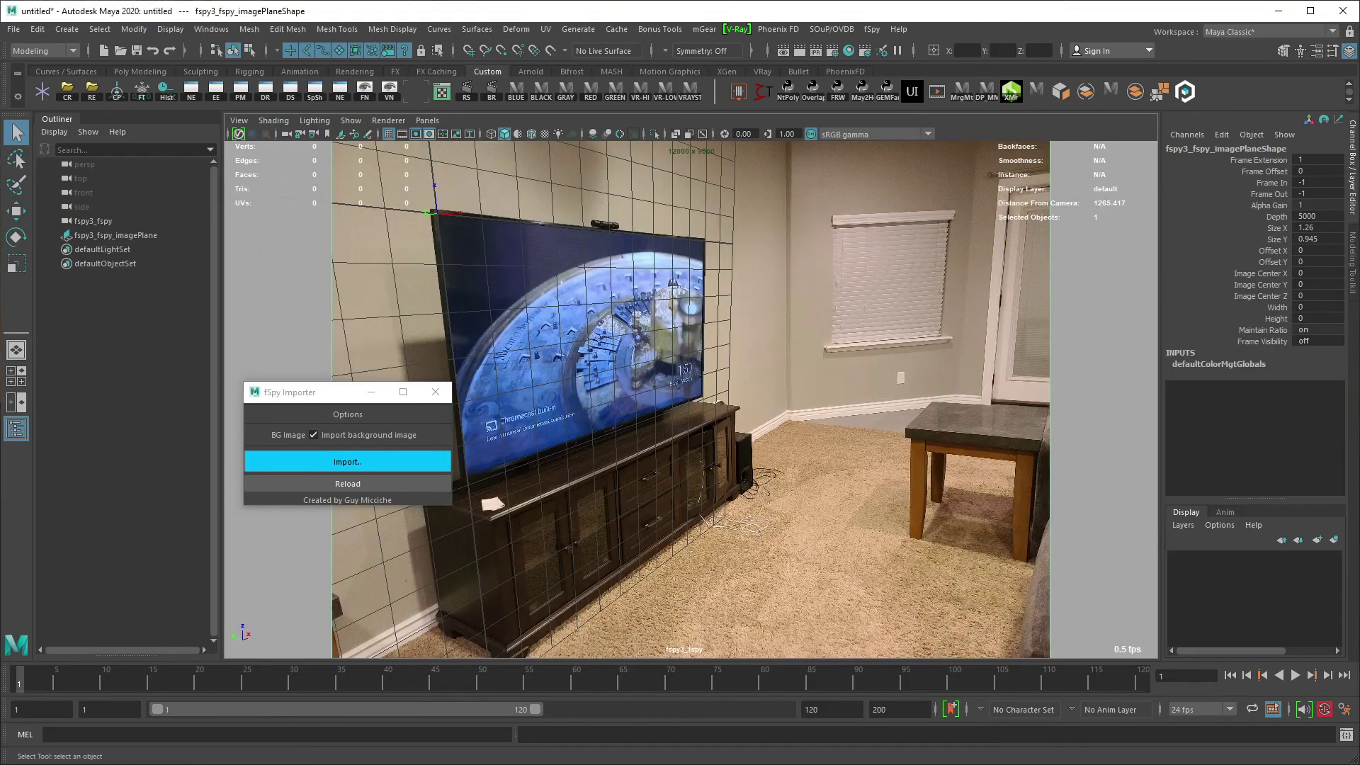
pyautogui.moveTo(325, 391); pyautogui.dragTo(897, 431)
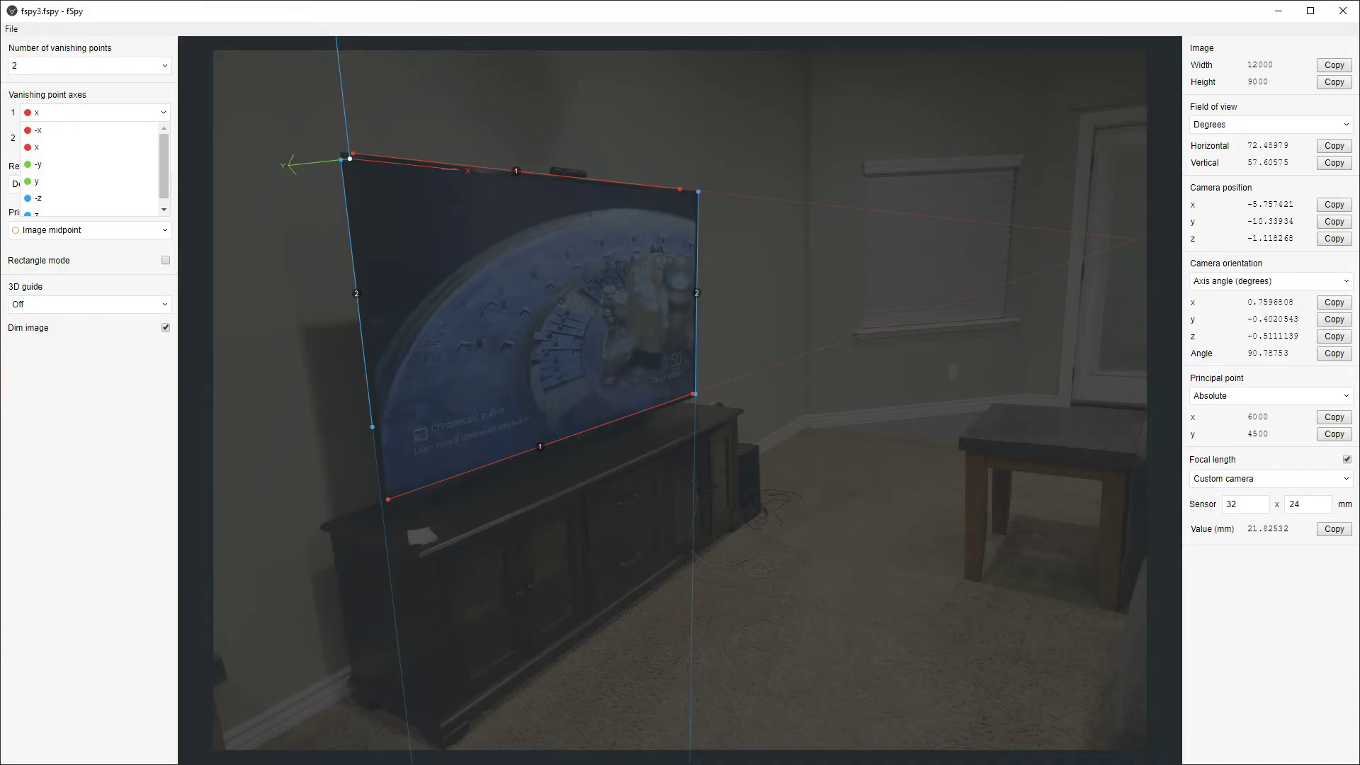
# Set the vanishing point axes to x and -y and move the origin to the floor at the base of the TV stand
pyautogui.click(36, 147)
pyautogui.click(96, 137)
pyautogui.click(36, 207)
pyautogui.press('Return')
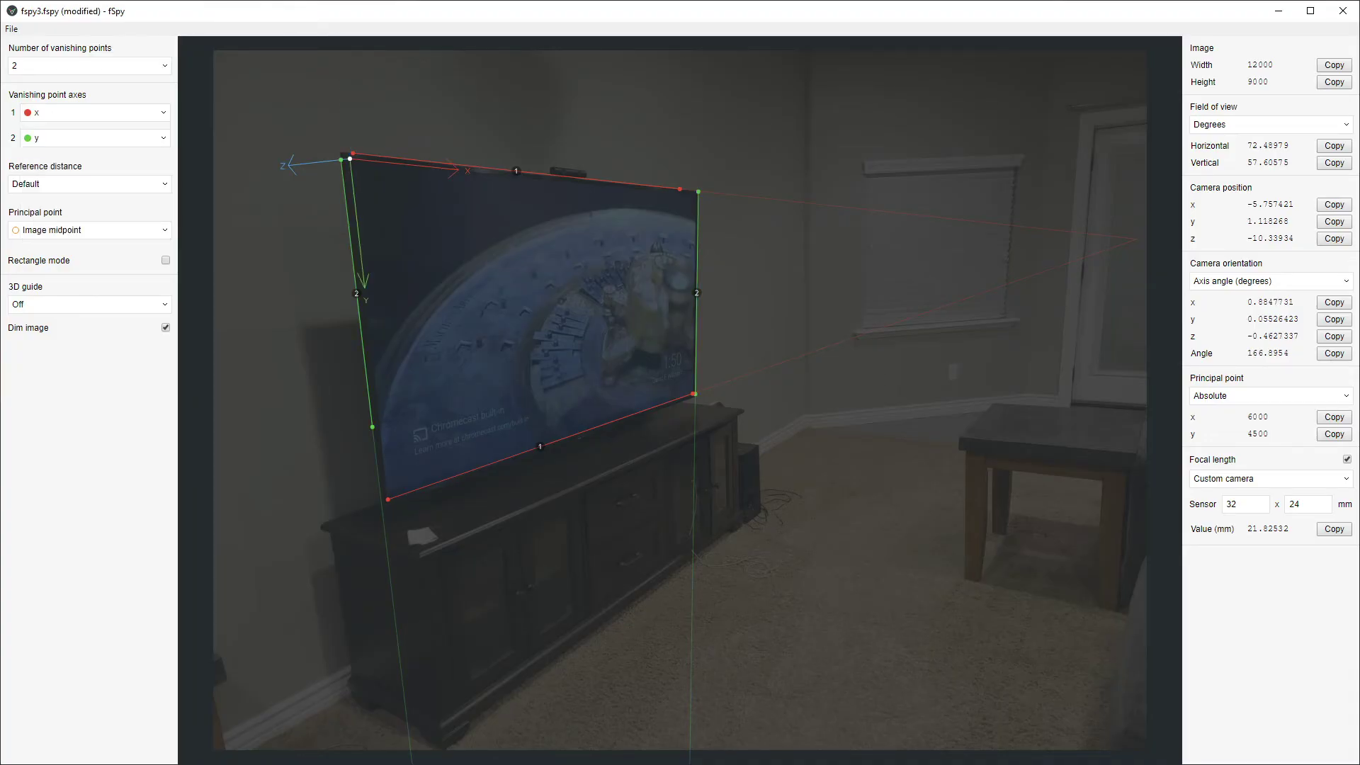
pyautogui.press('Down')
pyautogui.moveTo(349, 158); pyautogui.dragTo(535, 677)
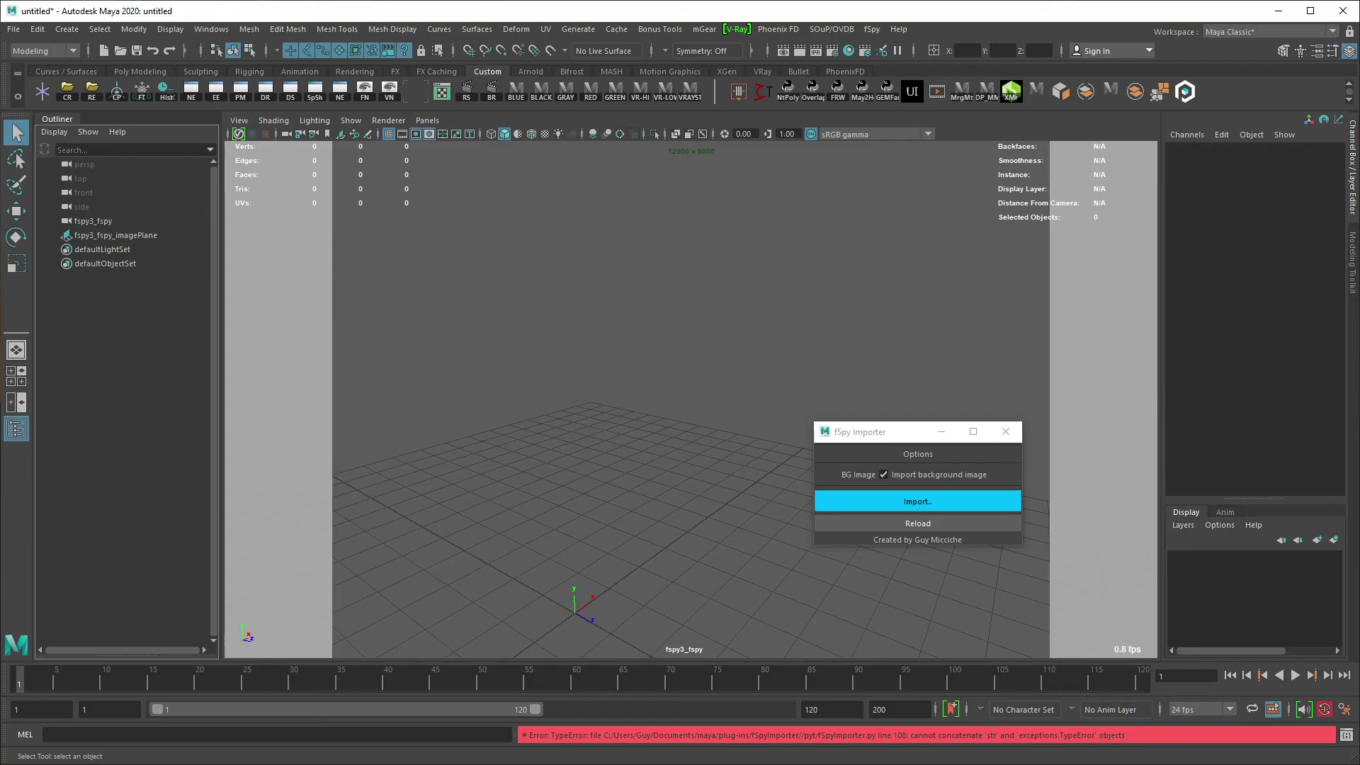
# Switch to Maya, delete the fspy3_fspy camera with its image plane and import fspy3.fspy again
pyautogui.moveTo(113, 221)
pyautogui.mouseDown()
pyautogui.moveTo(113, 249)
pyautogui.moveTo(113, 236)
pyautogui.mouseUp()
pyautogui.press('Delete')
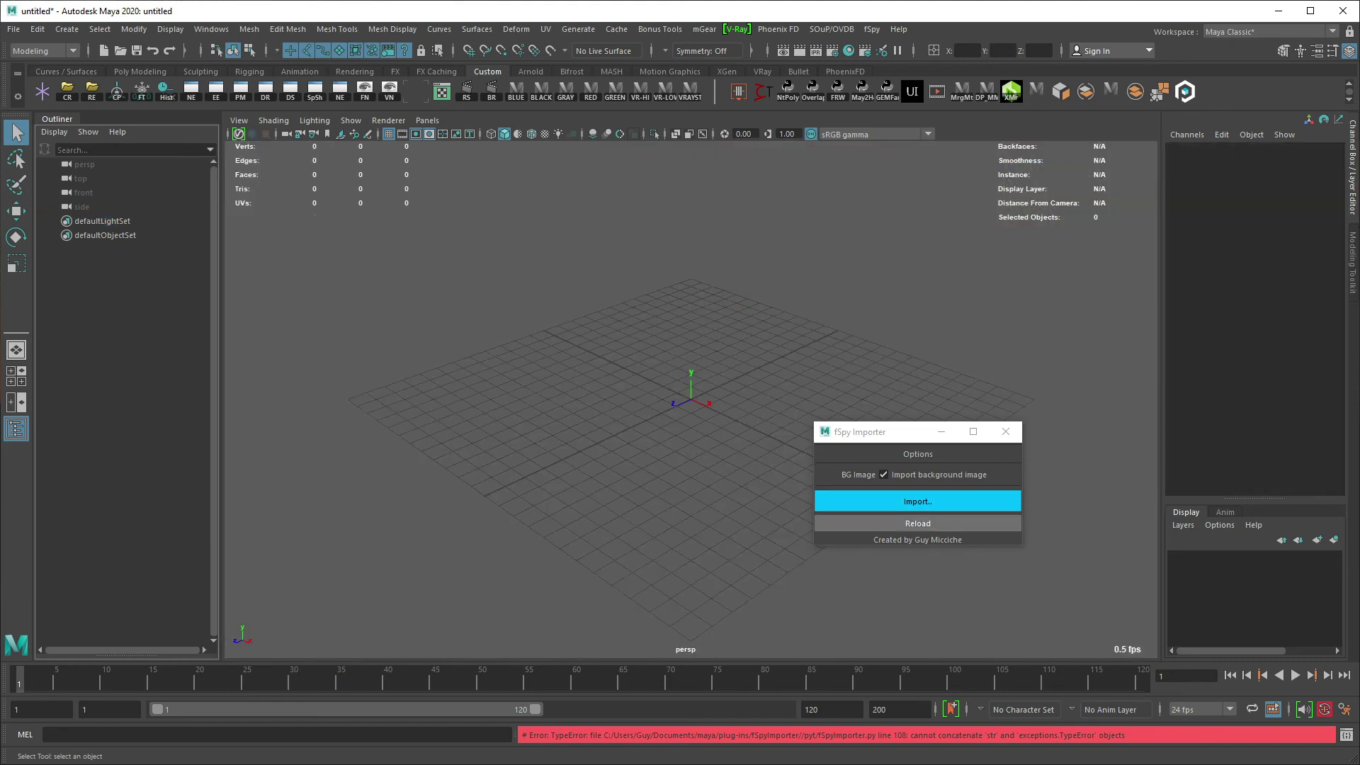
pyautogui.click(917, 501)
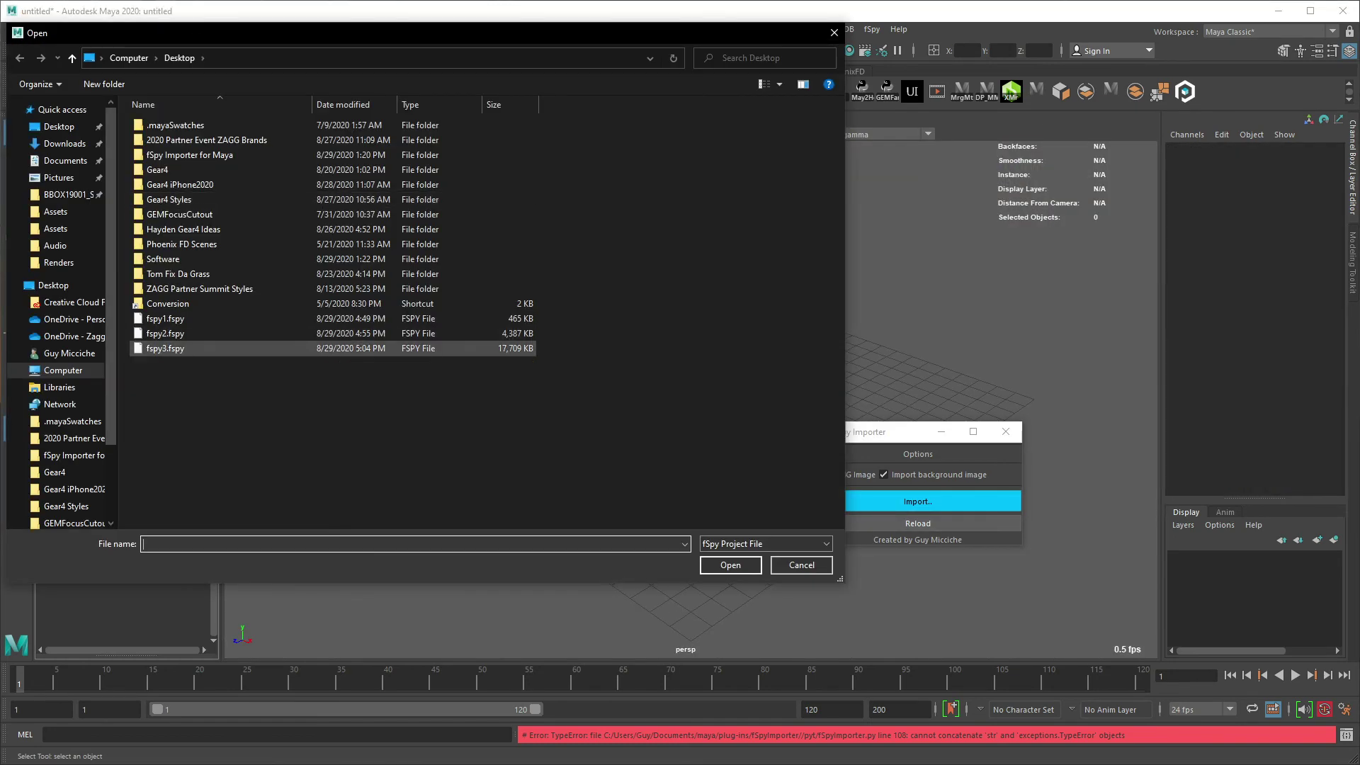
pyautogui.click(165, 348)
pyautogui.click(730, 565)
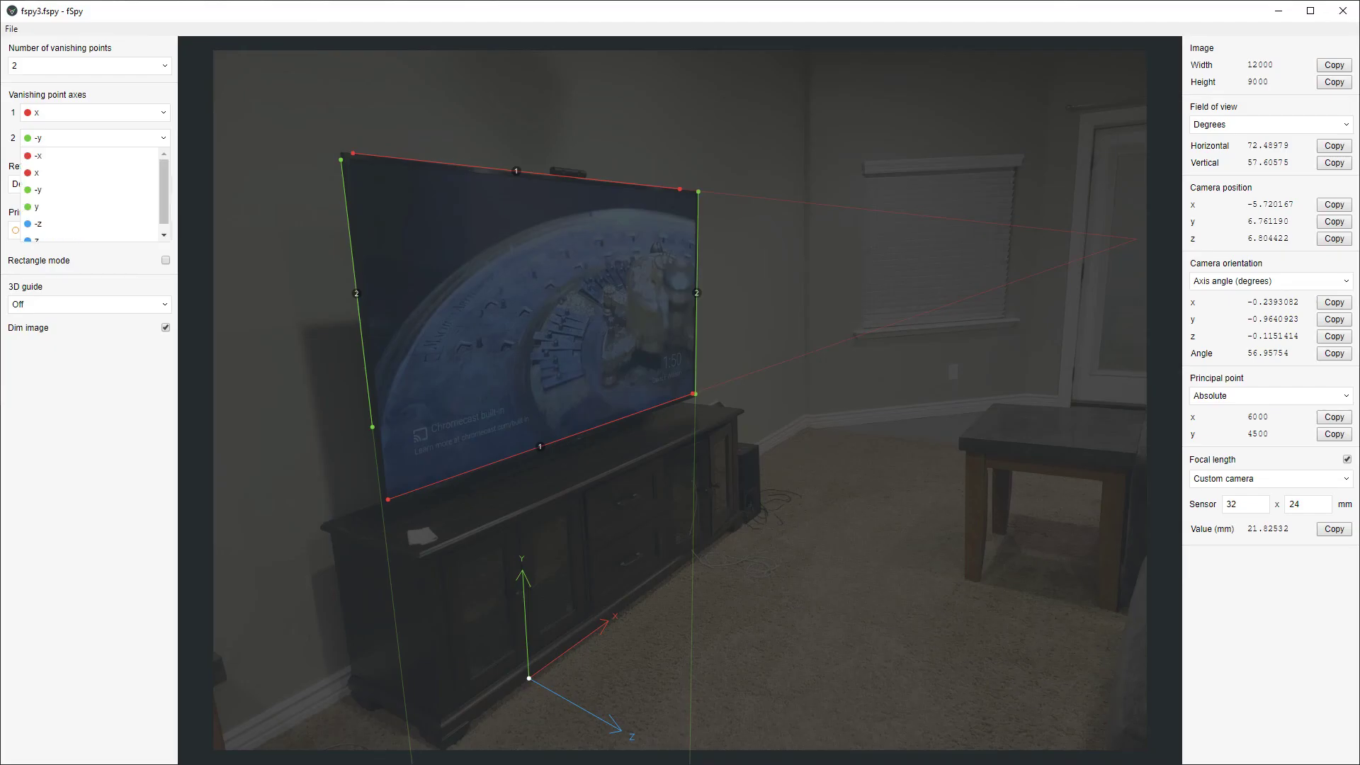
# Switch to fSpy and realign both pairs of vanishing lines with the edges of the side table's top
pyautogui.moveTo(984, 468); pyautogui.dragTo(1144, 410)
pyautogui.keyDown('shift'); pyautogui.moveTo(1147, 499); pyautogui.dragTo(1135, 453); pyautogui.keyUp('shift')
pyautogui.keyDown('shift'); pyautogui.moveTo(373, 428); pyautogui.dragTo(1139, 411); pyautogui.keyUp('shift')
pyautogui.keyDown('shift'); pyautogui.moveTo(341, 159); pyautogui.dragTo(1008, 404); pyautogui.keyUp('shift')
pyautogui.moveTo(699, 191); pyautogui.dragTo(1126, 452)
pyautogui.moveTo(696, 394); pyautogui.dragTo(964, 437)
# Move the origin to the foot of the side table's front-left leg and reassign both vanishing point axes
pyautogui.moveTo(530, 679); pyautogui.dragTo(965, 579)
pyautogui.click(95, 112)
pyautogui.click(95, 147)
pyautogui.click(95, 112)
pyautogui.click(95, 132)
pyautogui.click(95, 138)
pyautogui.click(95, 233)
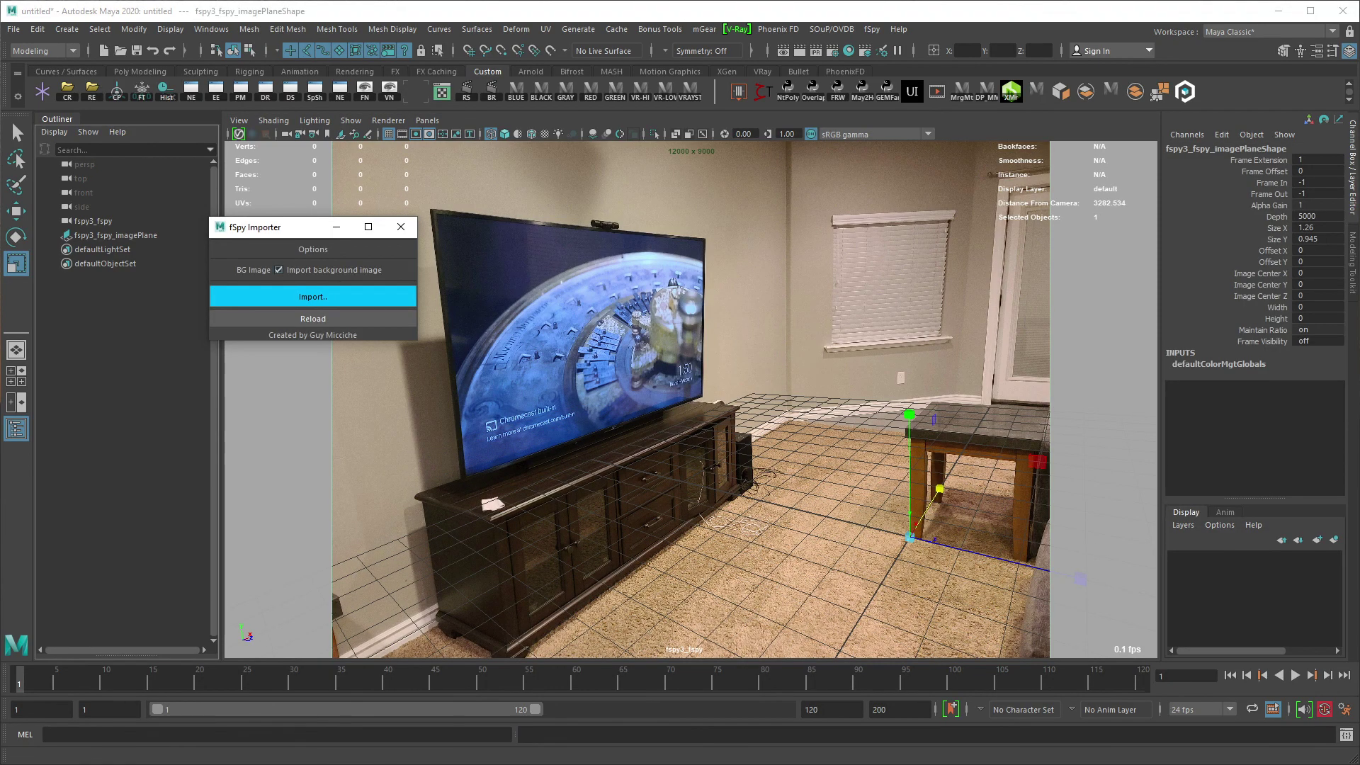
# Switch to Maya, reload the importer with the fspy3_fspy camera selected, and select the camera's image plane
pyautogui.click(92, 221)
pyautogui.click(313, 319)
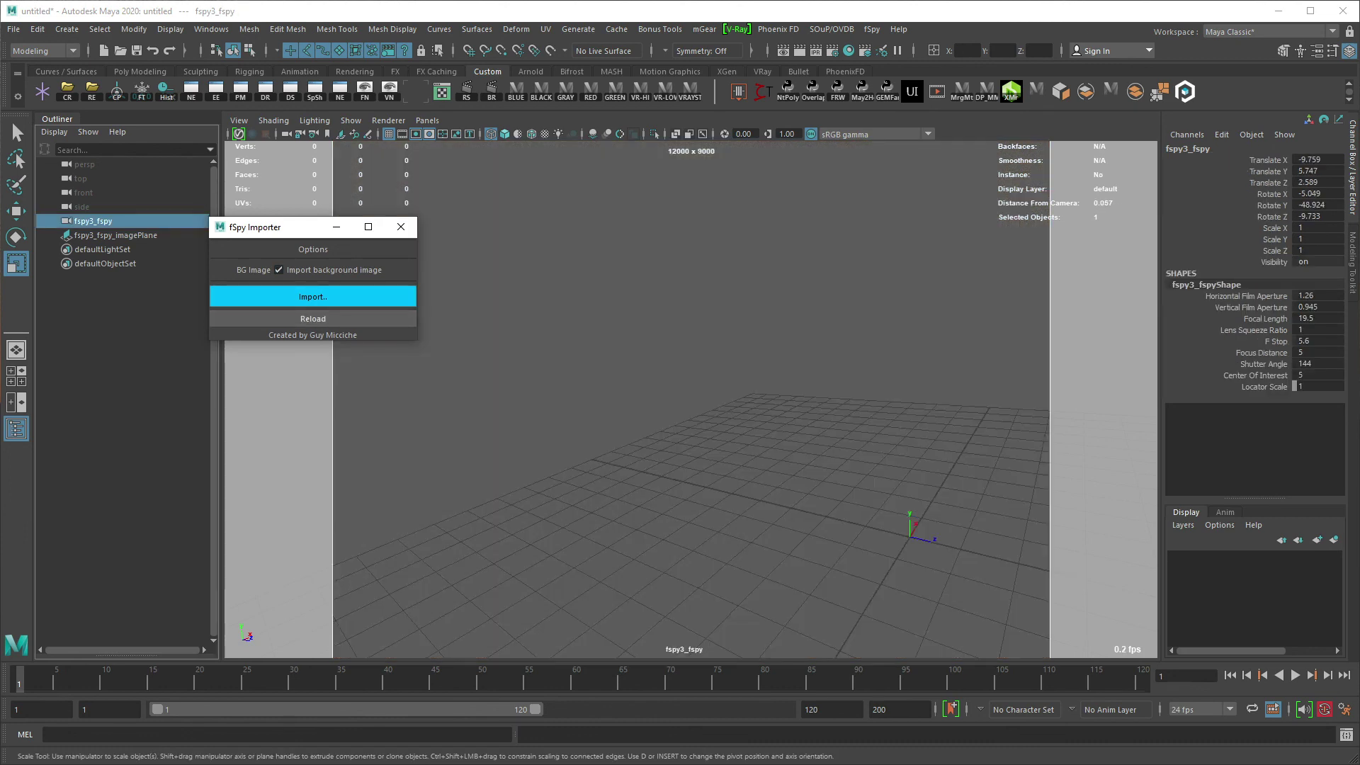
pyautogui.click(115, 235)
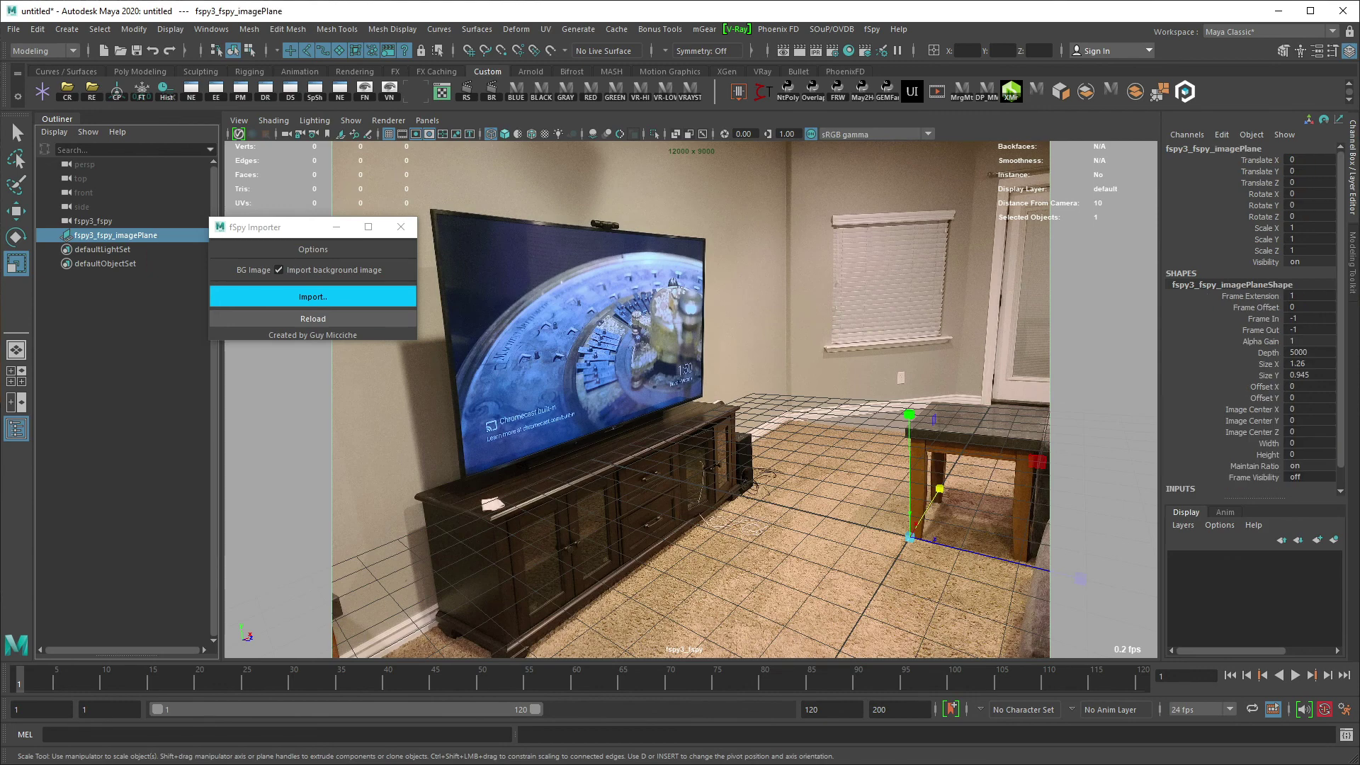